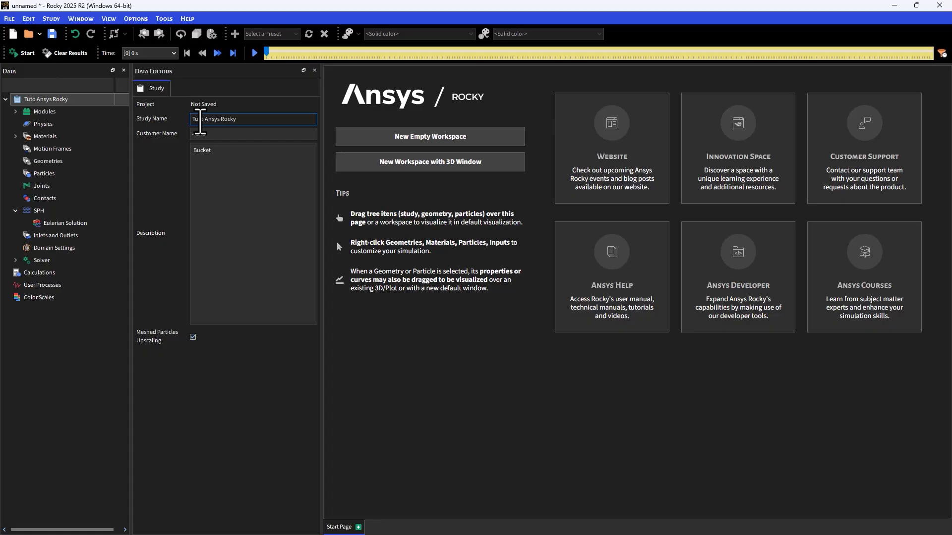
Complete the study description so that it reads Bucket Conveyor
text(Conveyor)
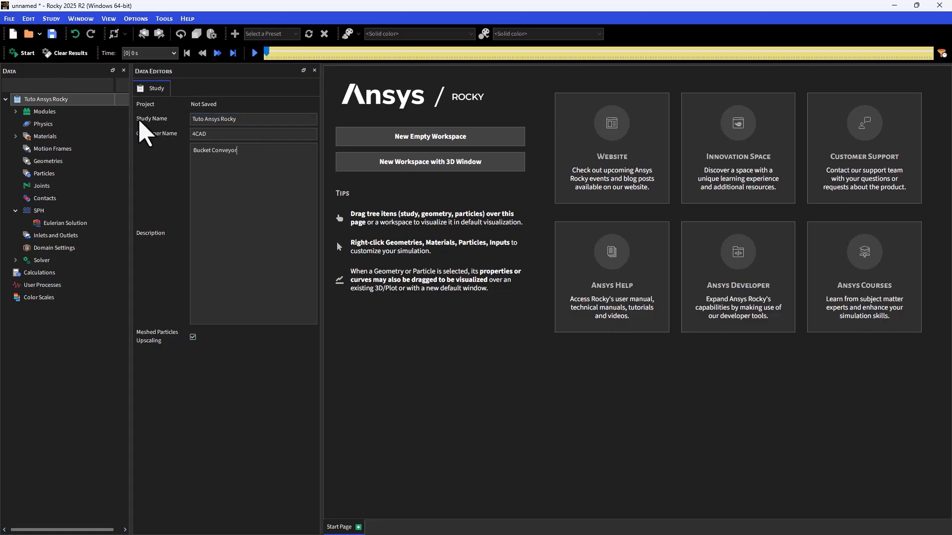
Enable the Boundary Collision Statistics module to view its available statistics, and disable it again
click(58, 111)
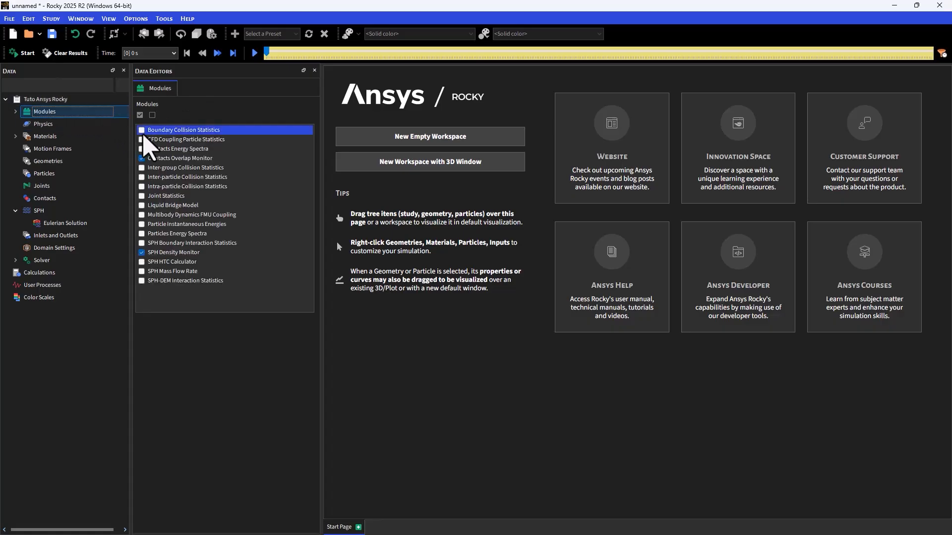
click(141, 130)
click(15, 111)
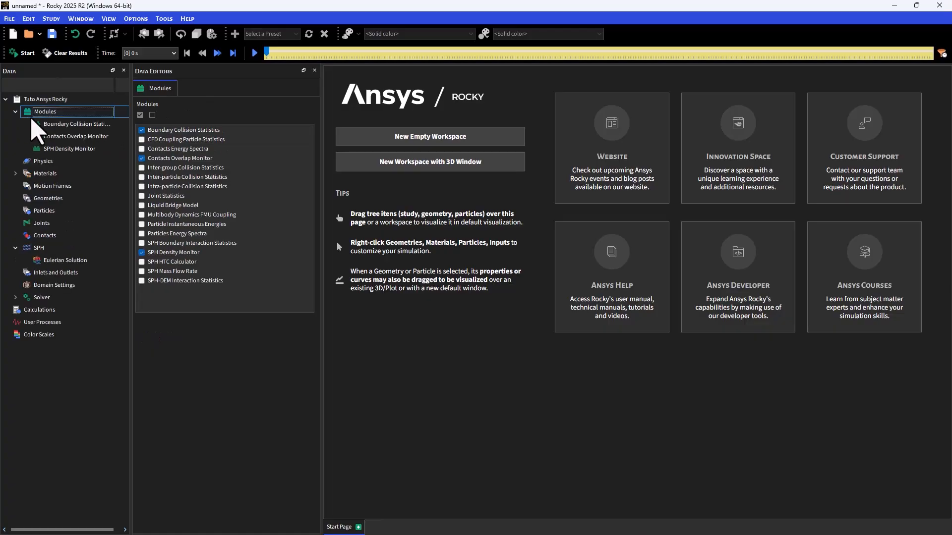
click(62, 125)
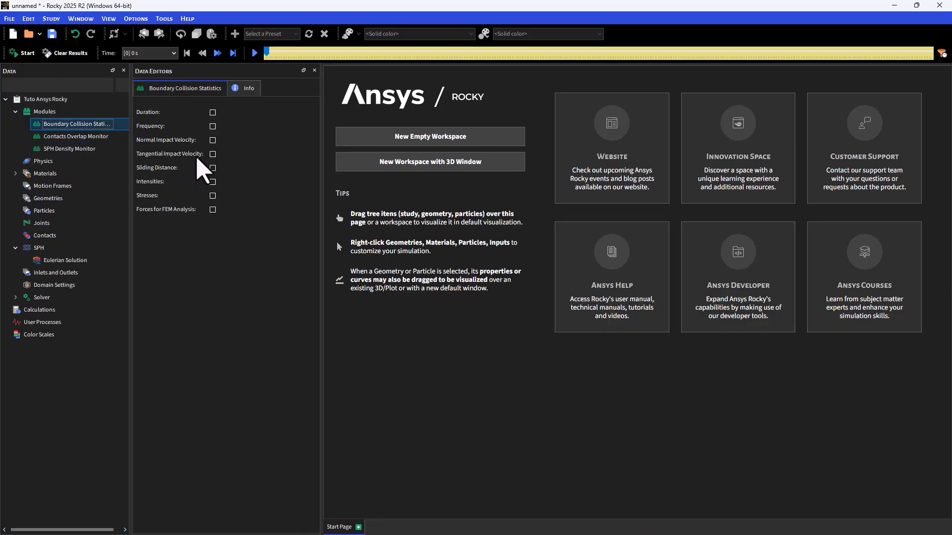
click(45, 112)
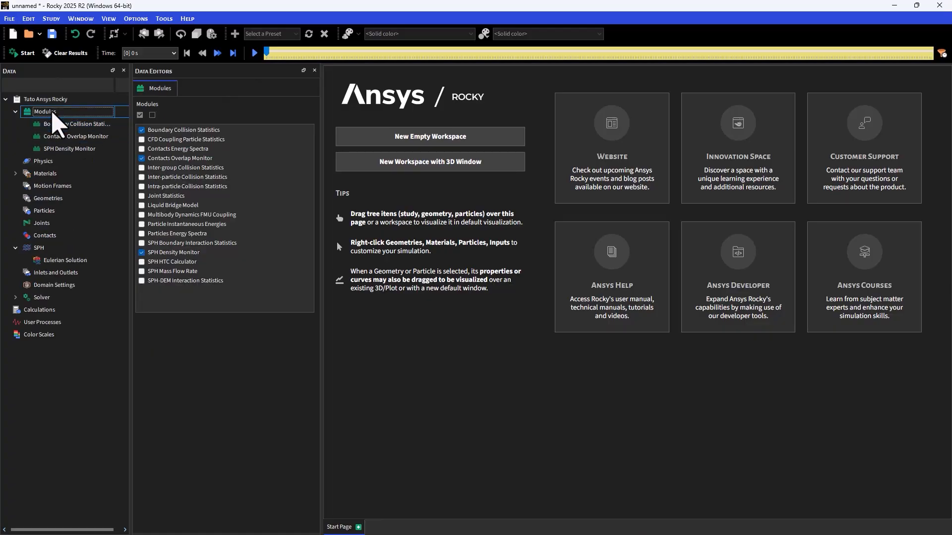
click(141, 131)
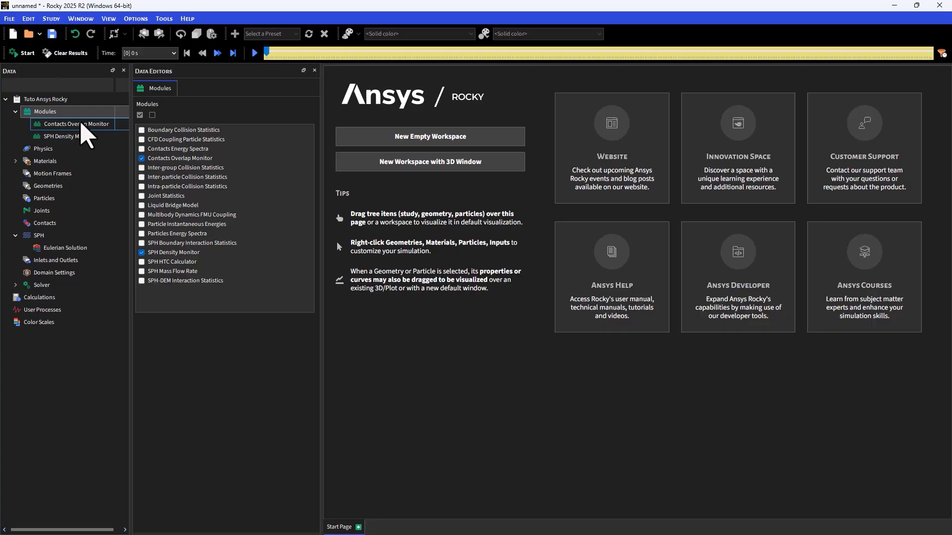
click(15, 112)
Examine the physics settings for gravity and the available normal, tangential and adhesive force models
click(40, 124)
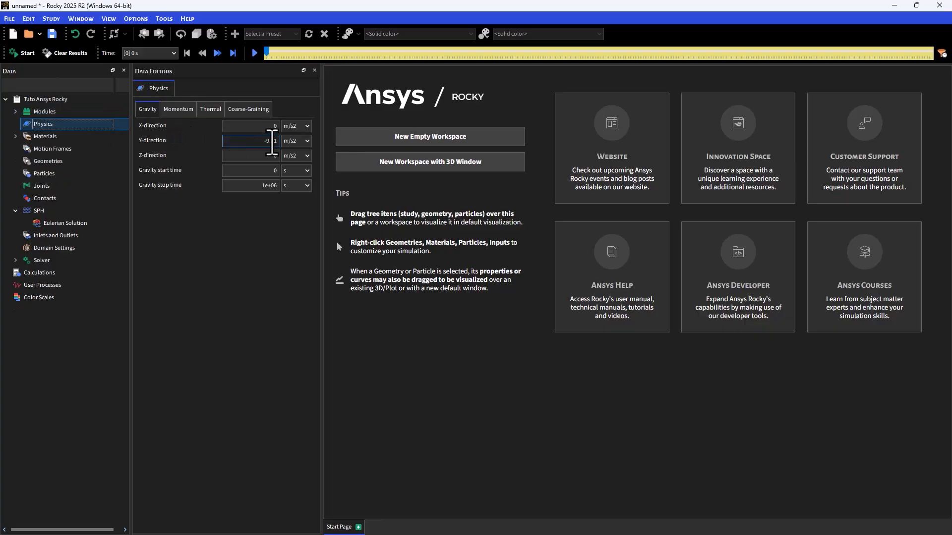
click(179, 110)
click(308, 127)
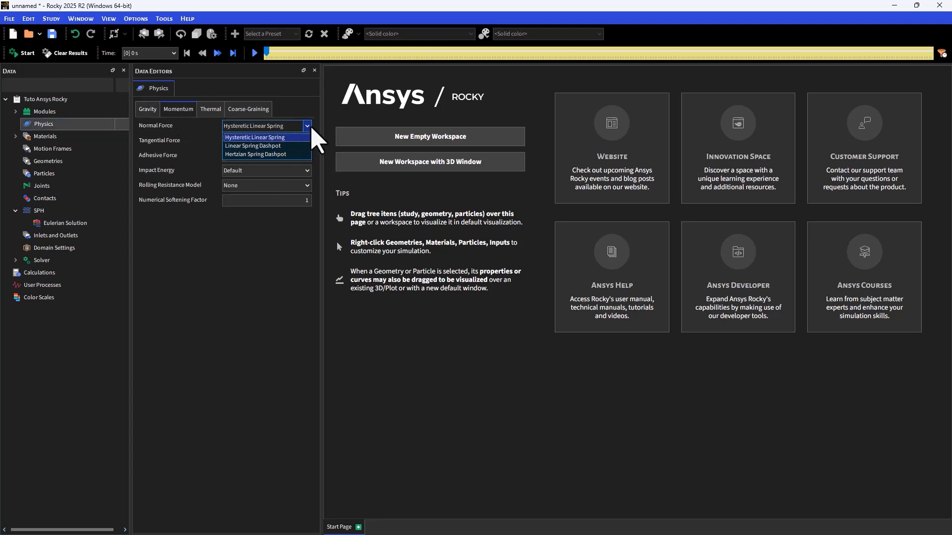
click(307, 127)
click(307, 142)
click(307, 142)
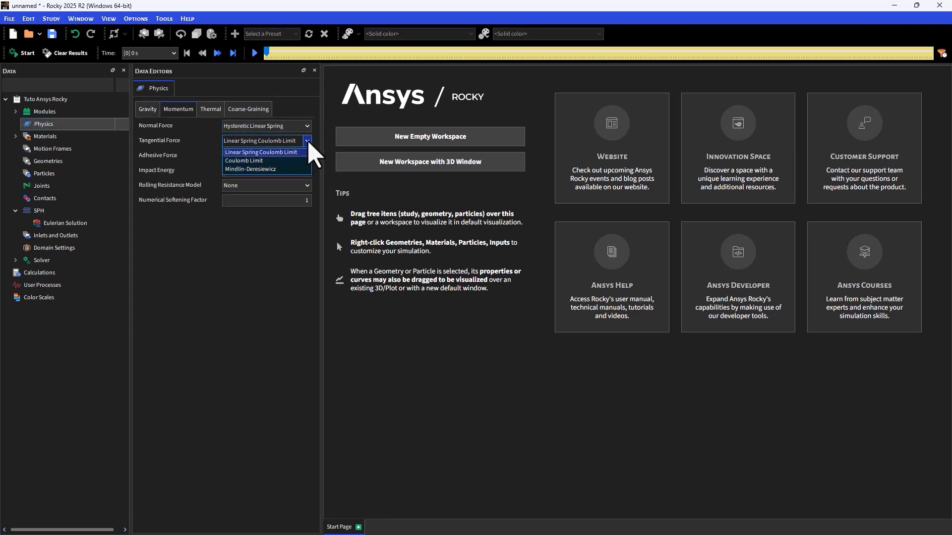
click(308, 142)
click(307, 157)
click(307, 156)
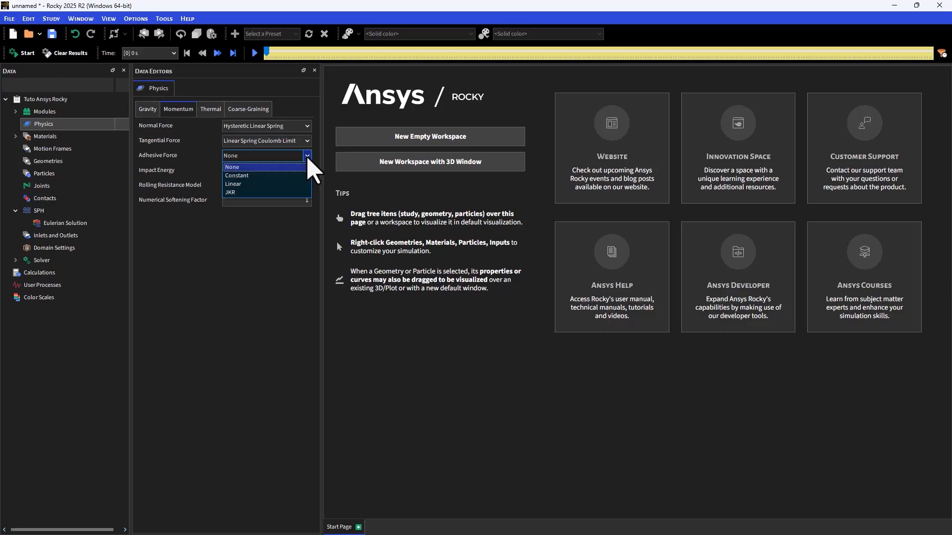
click(307, 157)
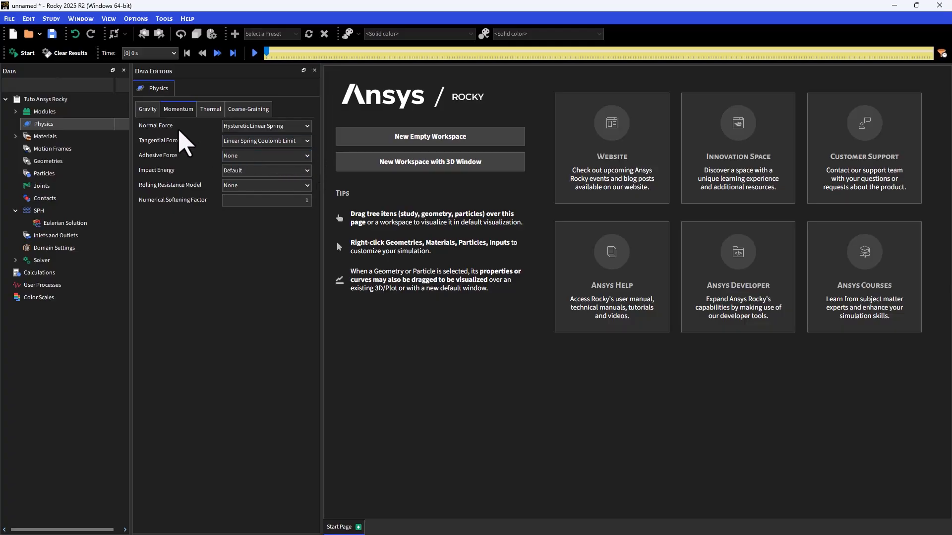
Review the properties of the Default Belt, Default Boundary and Default Particles materials
click(16, 136)
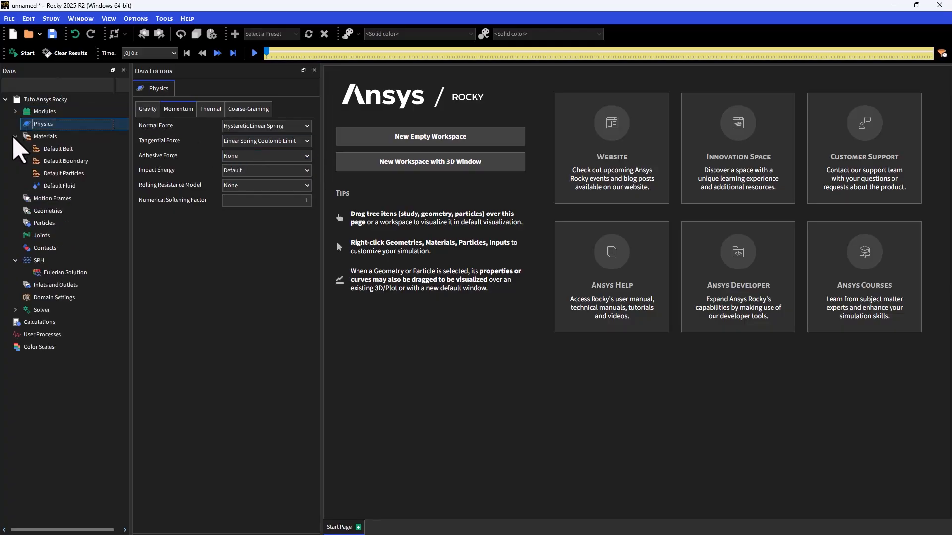
click(68, 150)
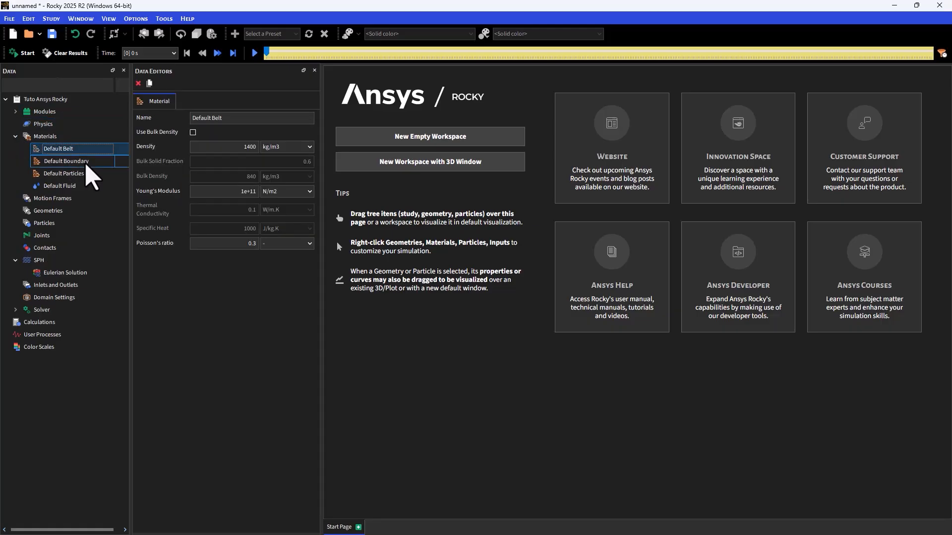
click(82, 164)
ctrl+click(66, 173)
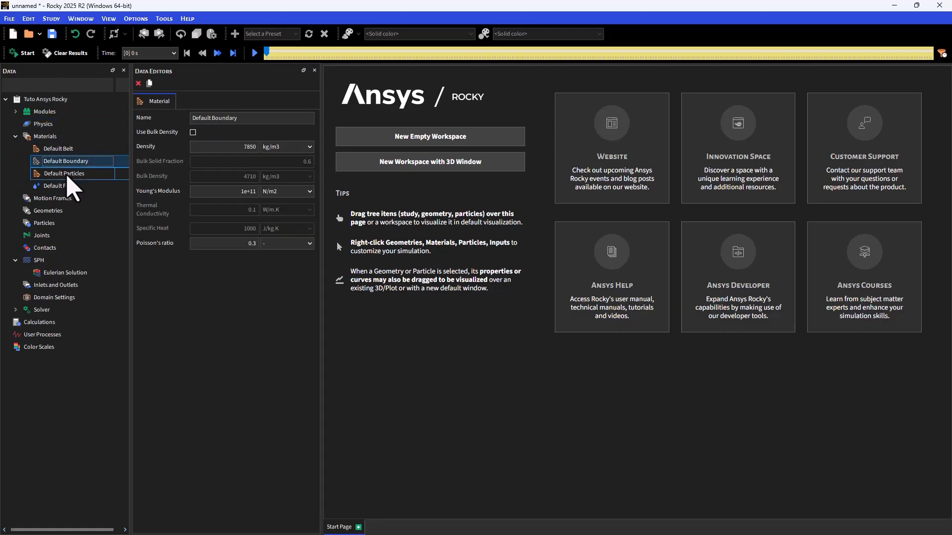
click(68, 176)
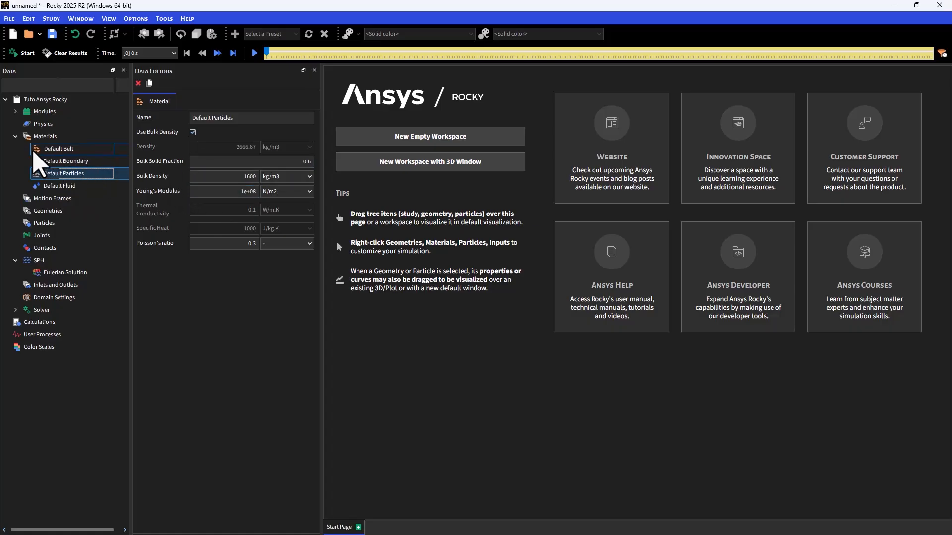
Display the materials interaction properties between Default Particles and Default Boundary
click(45, 137)
click(167, 119)
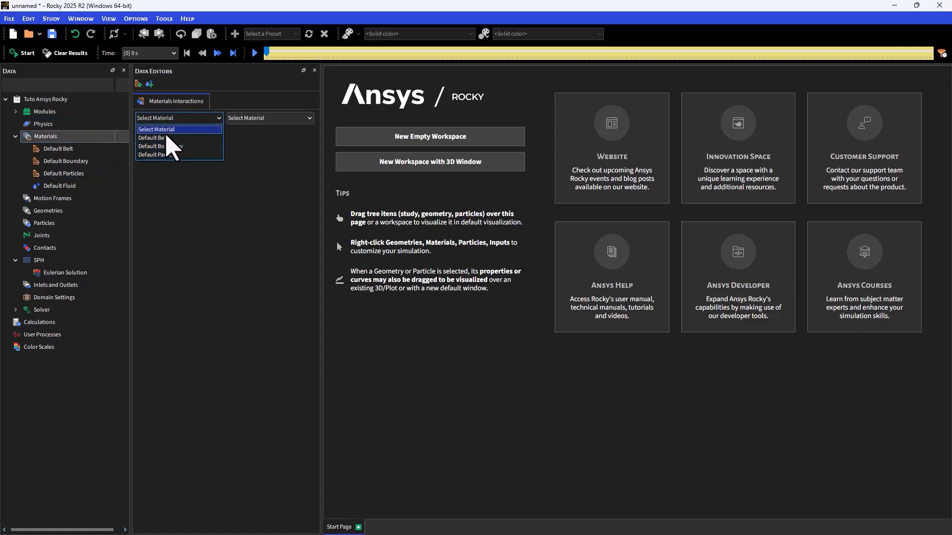
click(164, 155)
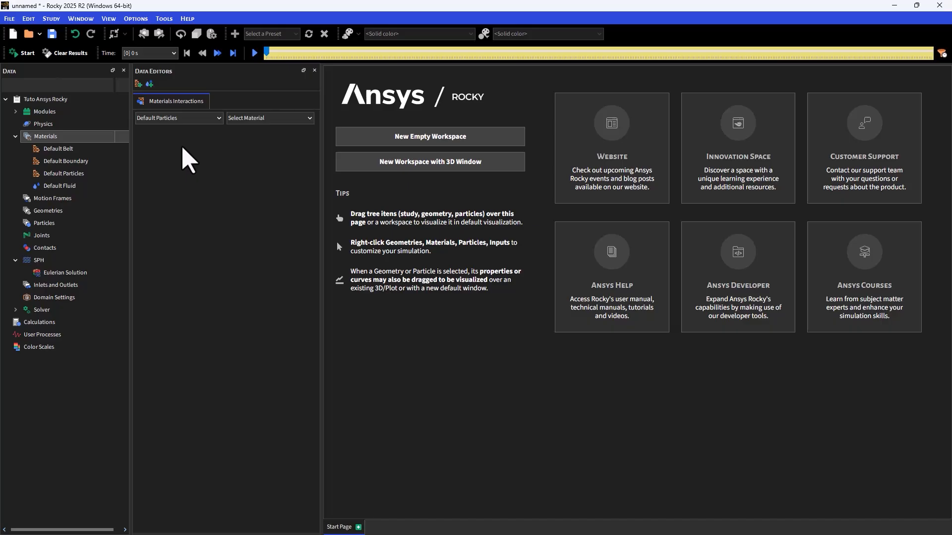
click(245, 121)
click(242, 148)
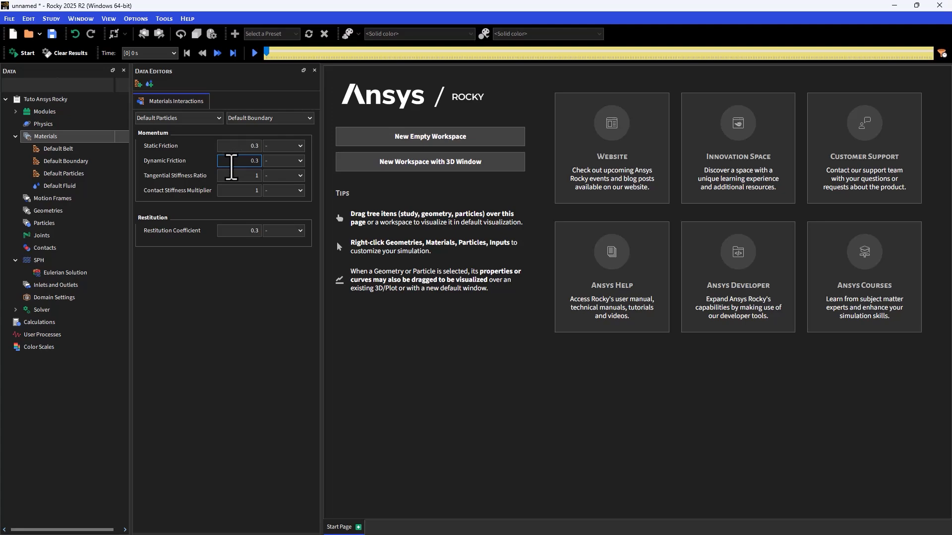
Import the Belt, Box, Bucket, Hopper, Rolls and Structure STL files as wall geometries
right_click(58, 213)
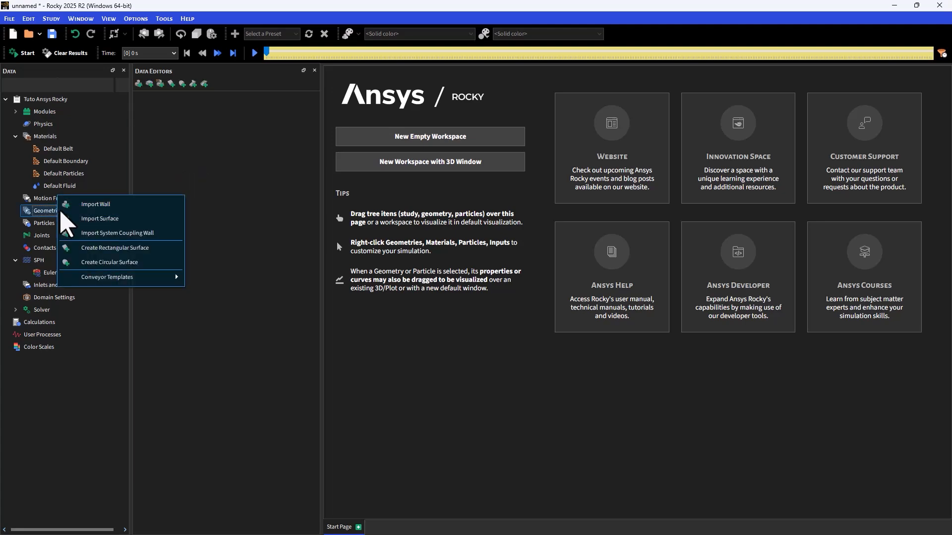
click(76, 204)
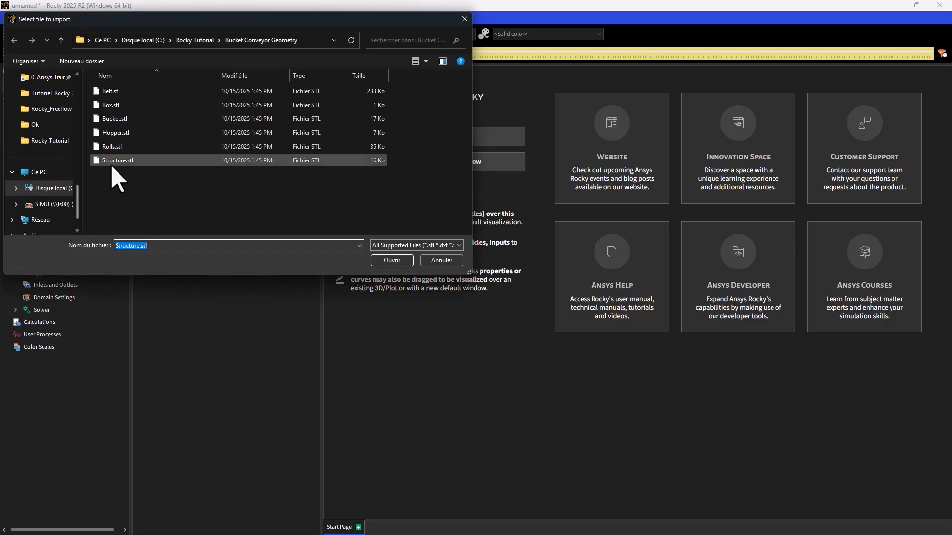
drag(117, 179, 140, 95)
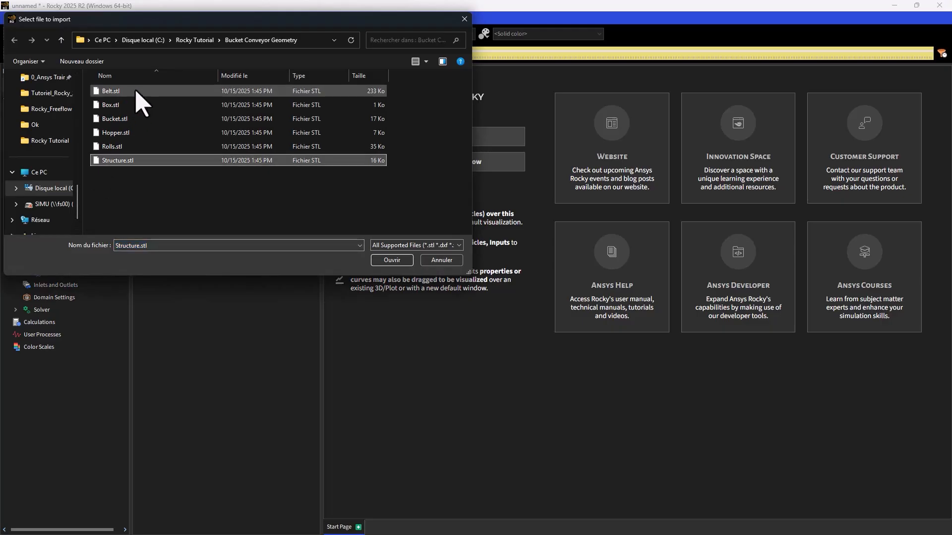
click(391, 261)
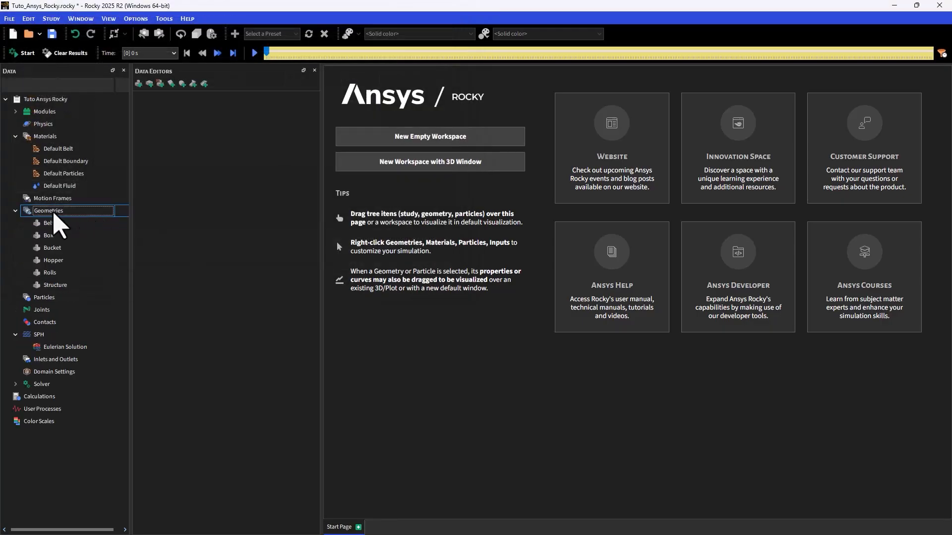
Show all the geometries in a new maximized 3D view, turned to an oblique angle
drag(54, 212, 428, 222)
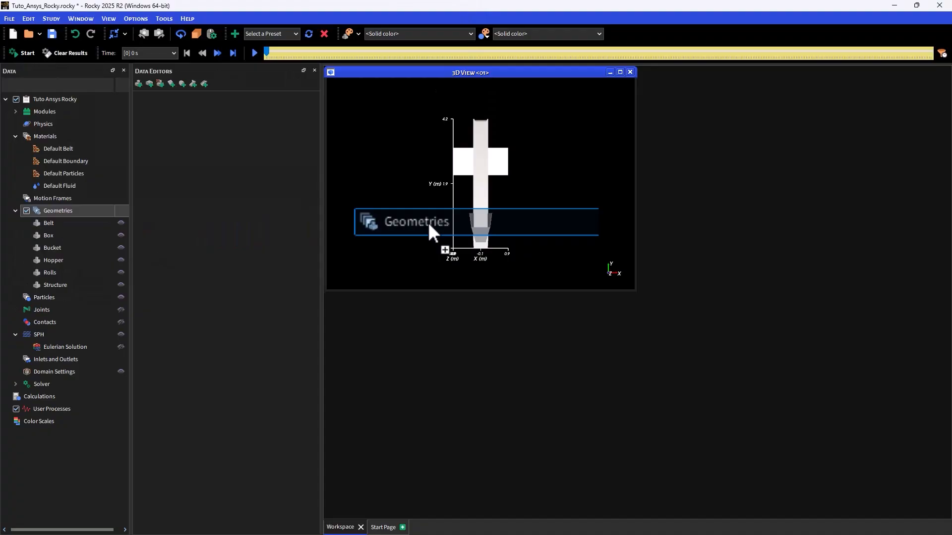
click(620, 73)
drag(521, 228, 448, 297)
Add a feed conveyor to the geometries from the conveyor templates
right_click(80, 217)
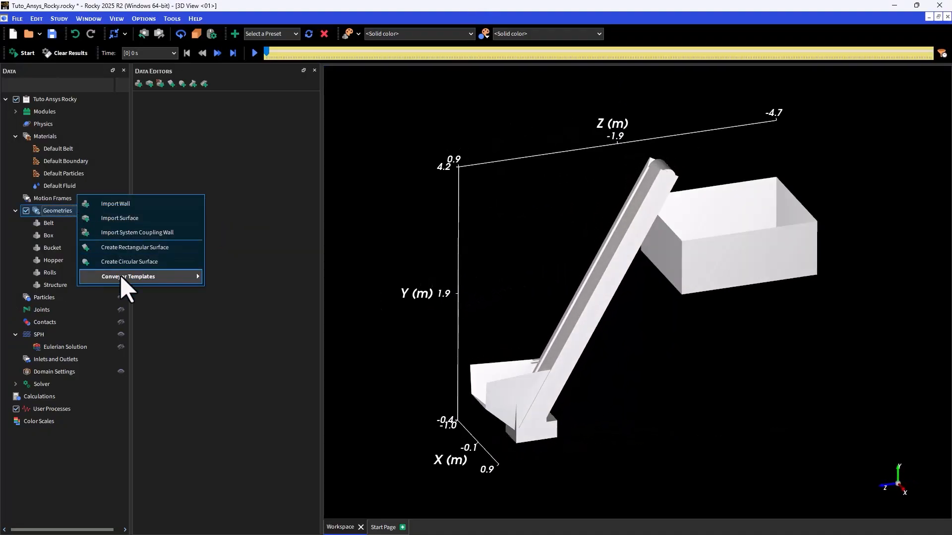
mouse_move(154, 278)
click(237, 285)
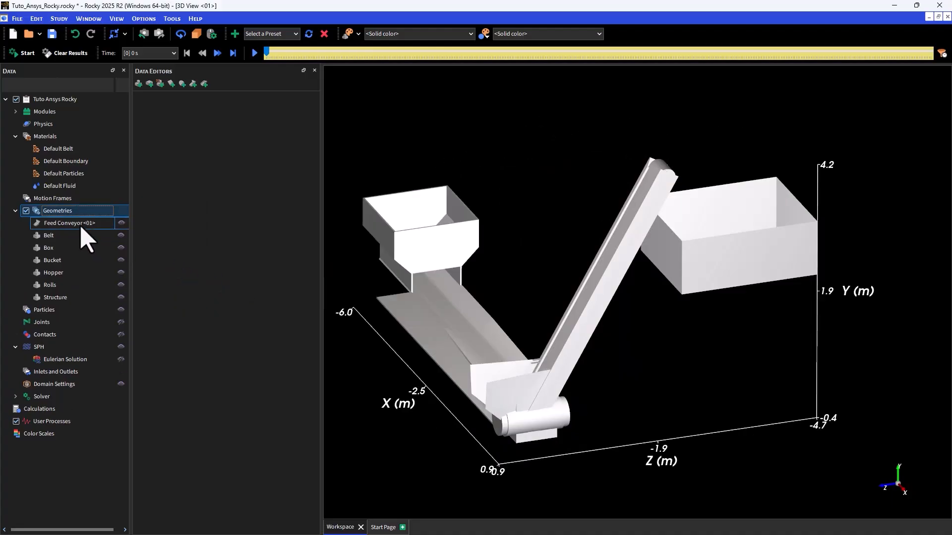
Review the feed conveyor's geometry, orientation, skirtboard and feeder box parameters
click(157, 142)
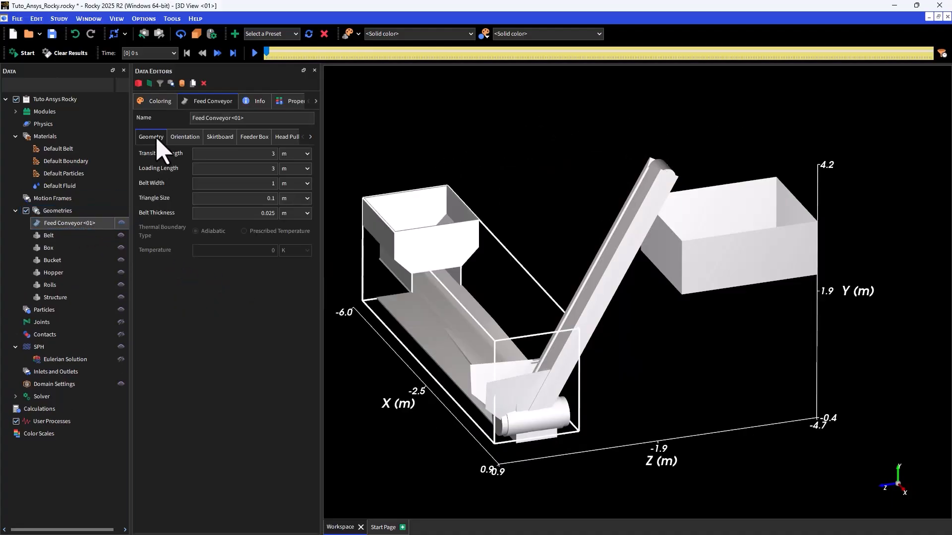
click(186, 139)
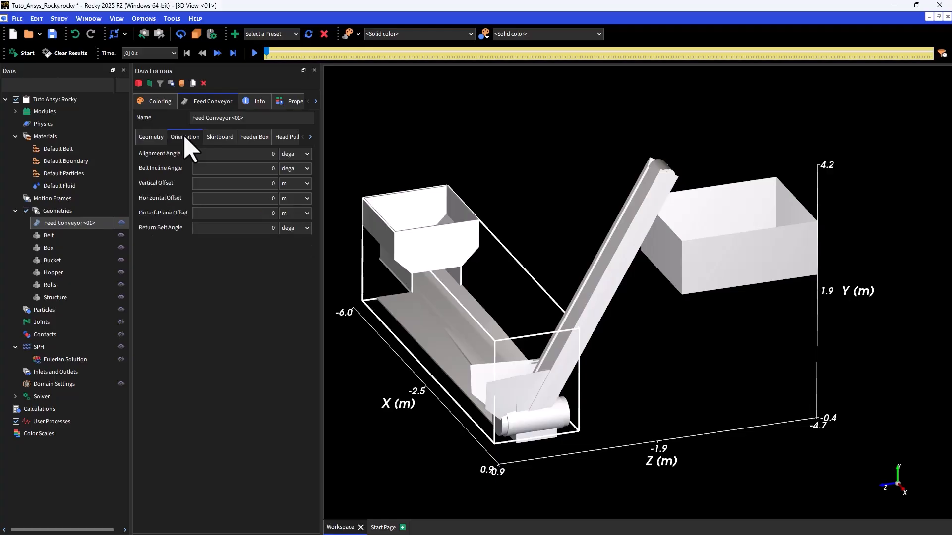
click(230, 142)
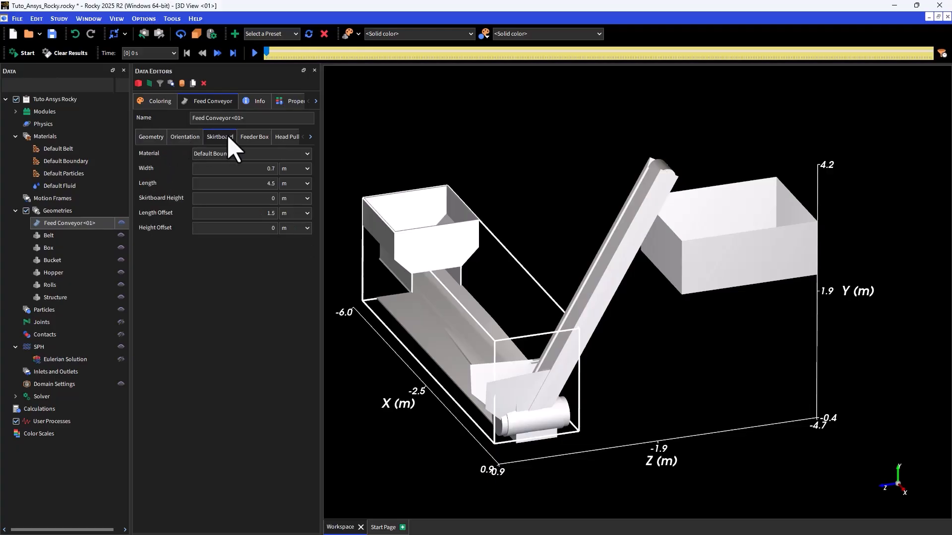
click(262, 140)
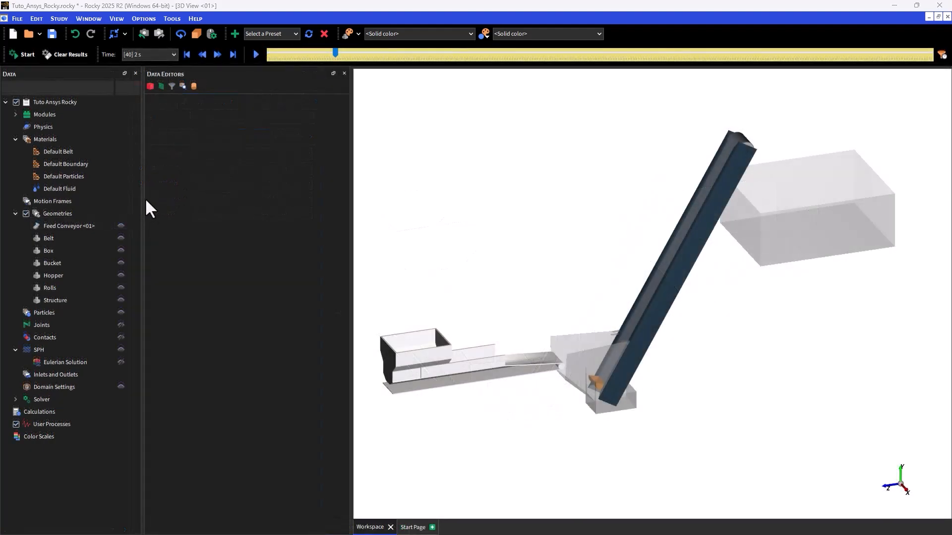
Create a rectangular surface among the geometries and name it Regular Feed
click(74, 212)
right_click(73, 212)
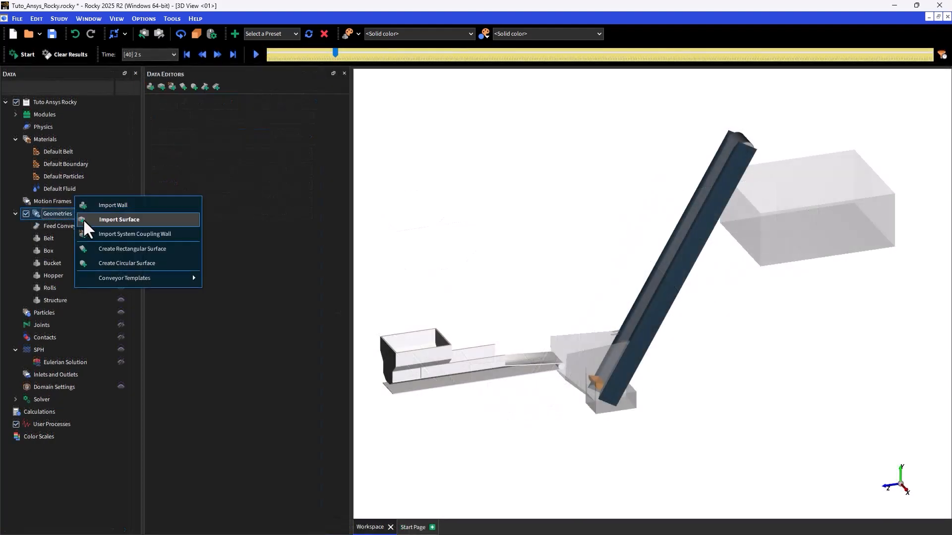
click(131, 249)
click(88, 312)
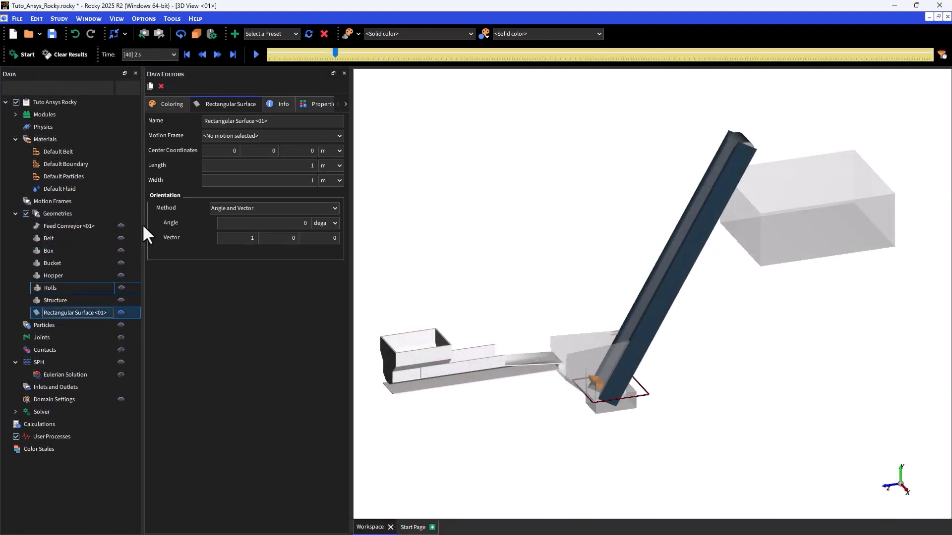
triple_click(223, 120)
text(Regular Feed)
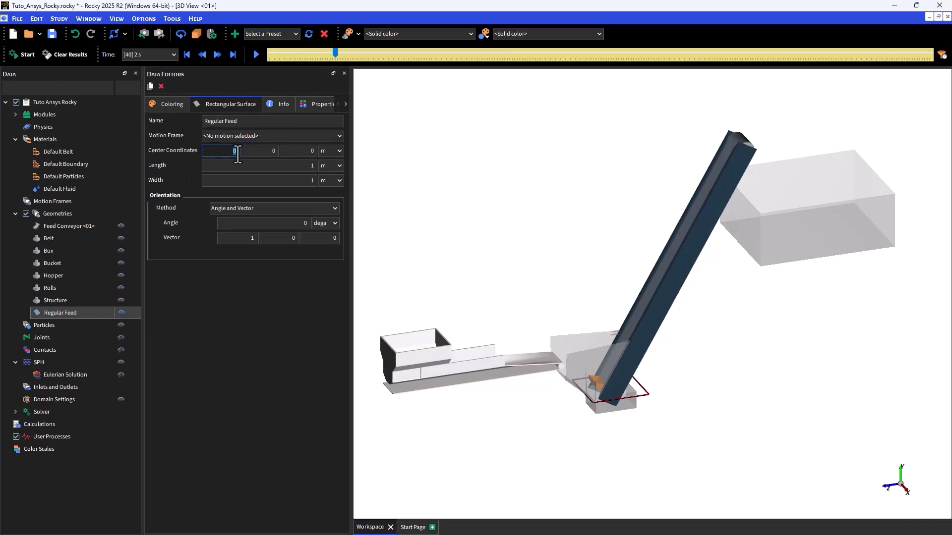
Set the Regular Feed surface's center coordinates to -0.065, 1.6, 3.45 m, its length to 0.7 m and its width to 0.9 m
click(238, 154)
text(-0.065)
text(1.6)
drag(258, 151, 319, 182)
text(3.45)
text(0.7)
text(0.9)
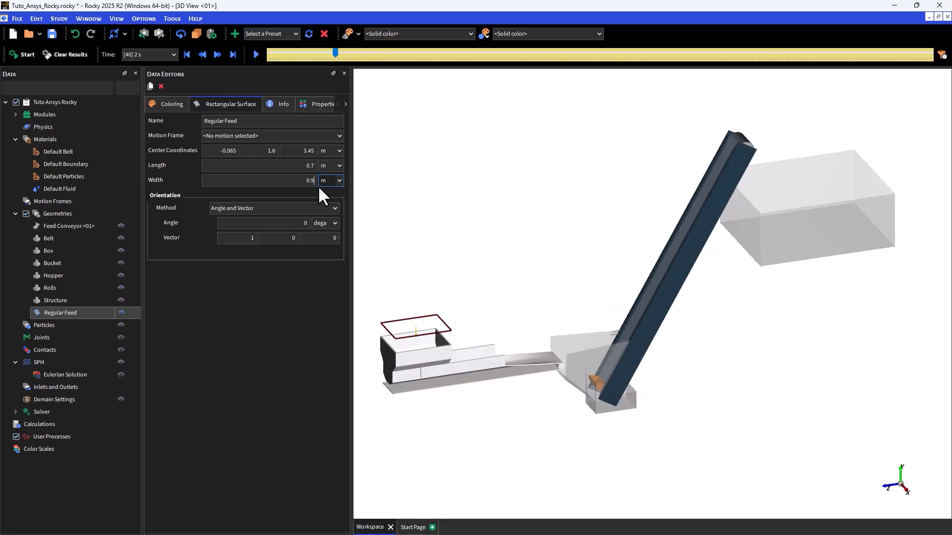
key(Return)
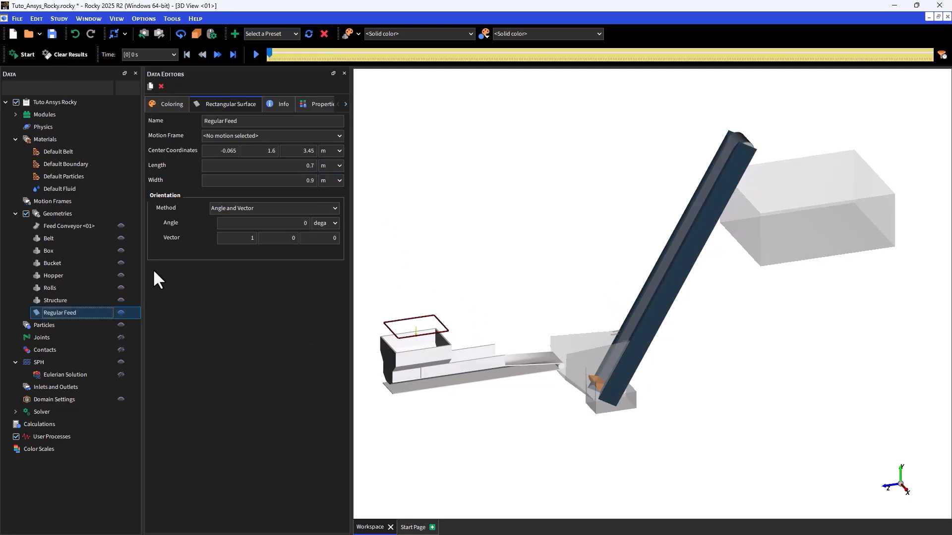
Create a motion frame and name it Bucket Motion
right_click(73, 201)
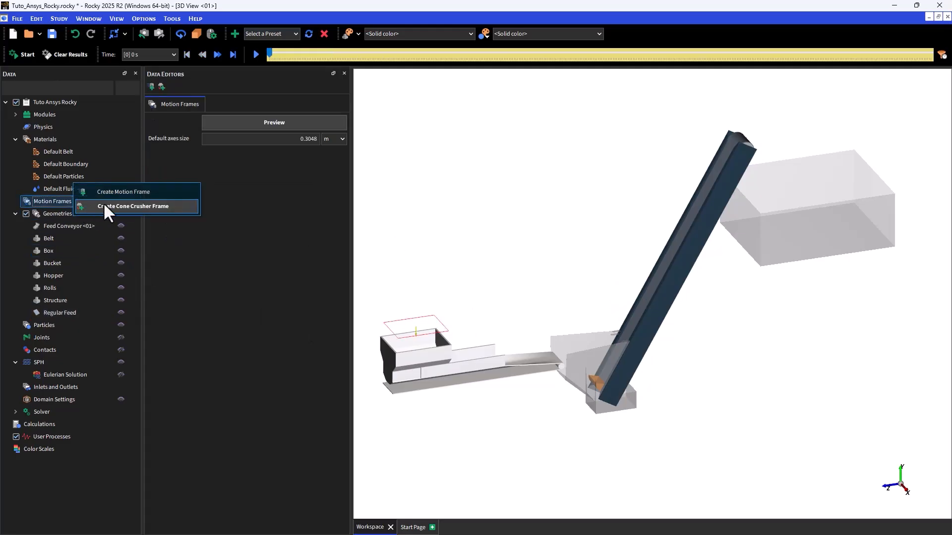
click(103, 203)
click(80, 214)
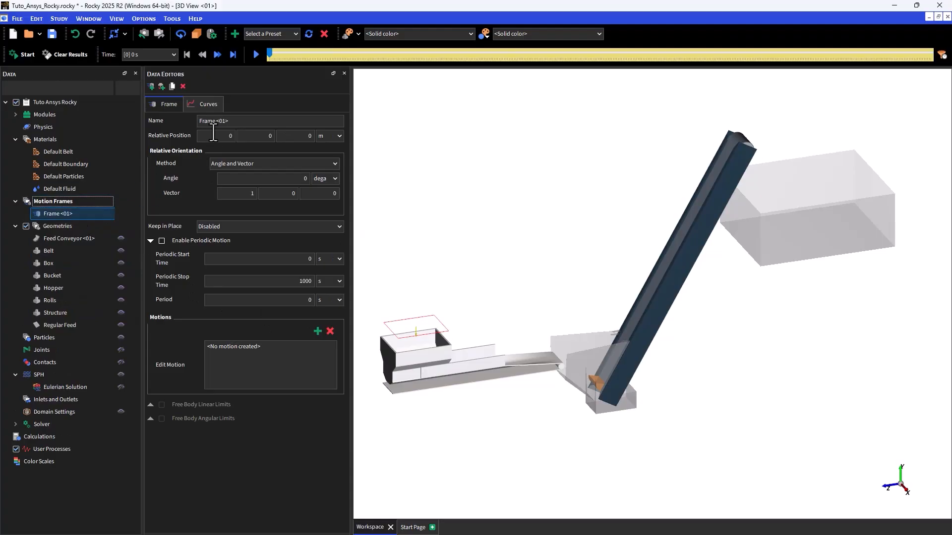
drag(229, 121, 179, 121)
text(Bucket Motion)
Orient the Bucket Motion frame by the Angles method with a -30, 0, 0 degree rotation, and enable periodic motion
click(241, 165)
click(233, 187)
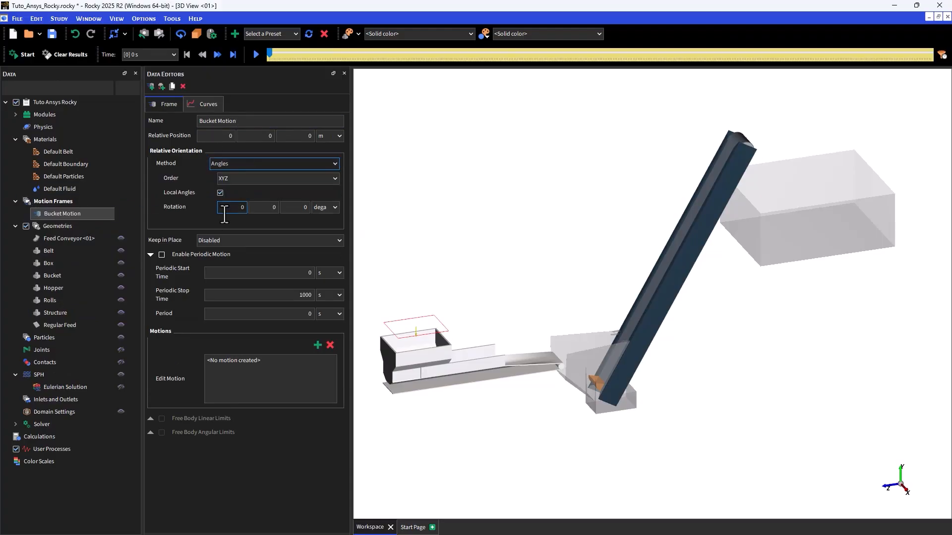
double_click(313, 316)
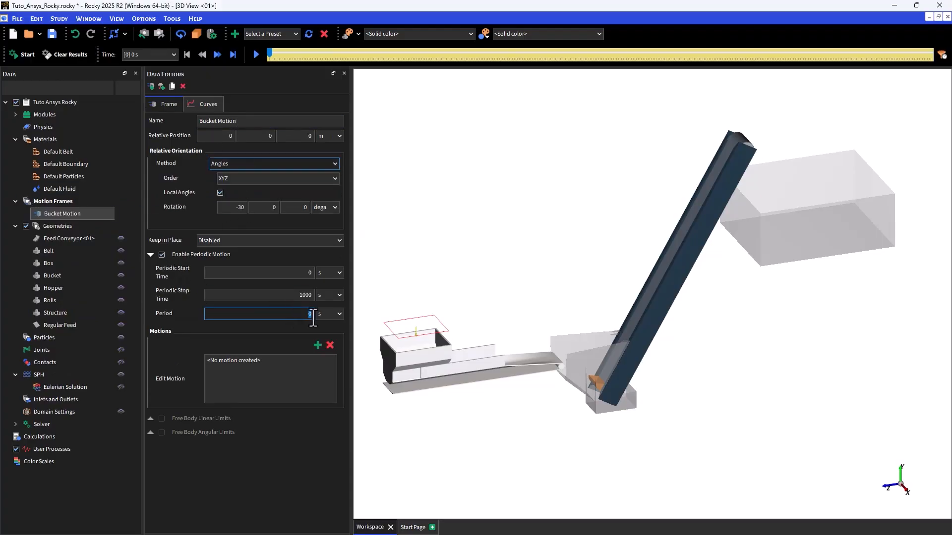
Add a translation from 0 to 4.05368 s and a 7.18794 rad/s rotation from 4.05368 to 4.49074 s to Bucket Motion
click(317, 344)
click(150, 255)
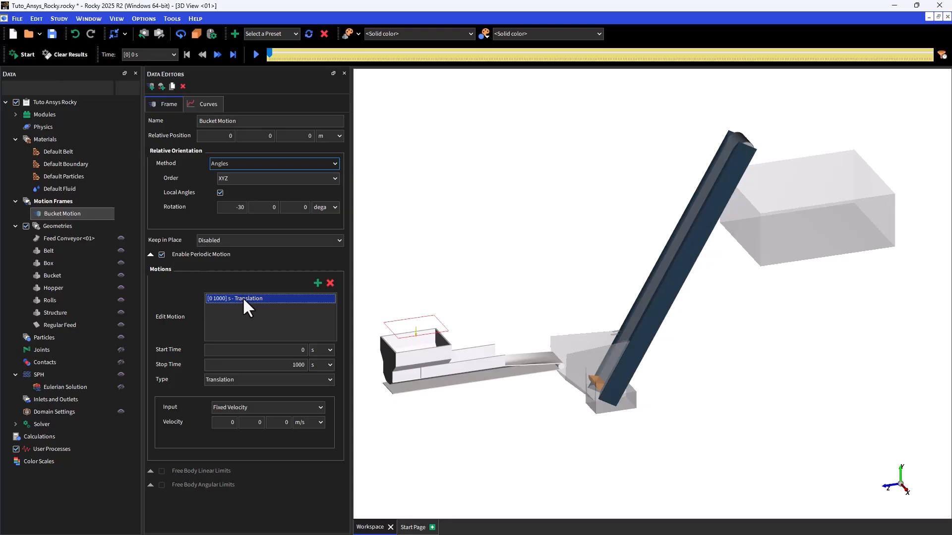
click(271, 379)
drag(331, 408, 330, 429)
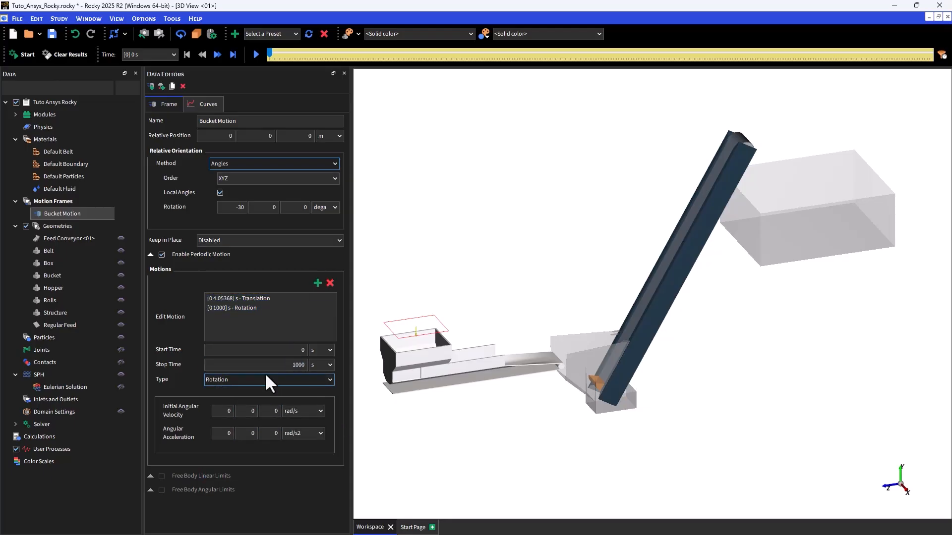
double_click(299, 365)
text(4.49074)
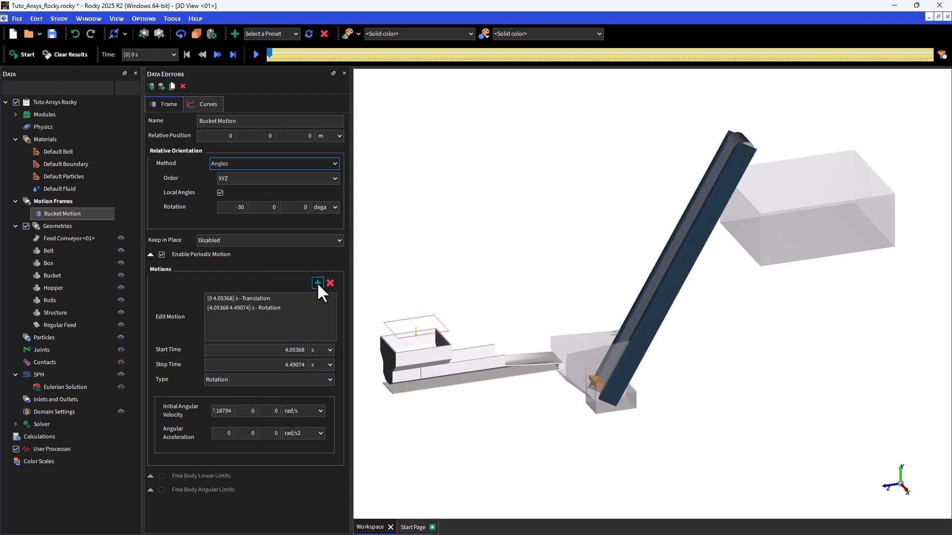
Add a translation from 4.49074 to 8.5442 s and a rotation starting at 8.5442 s with 7.18799 rad/s initial angular velocity
click(317, 283)
double_click(299, 365)
text(8.5442)
click(317, 283)
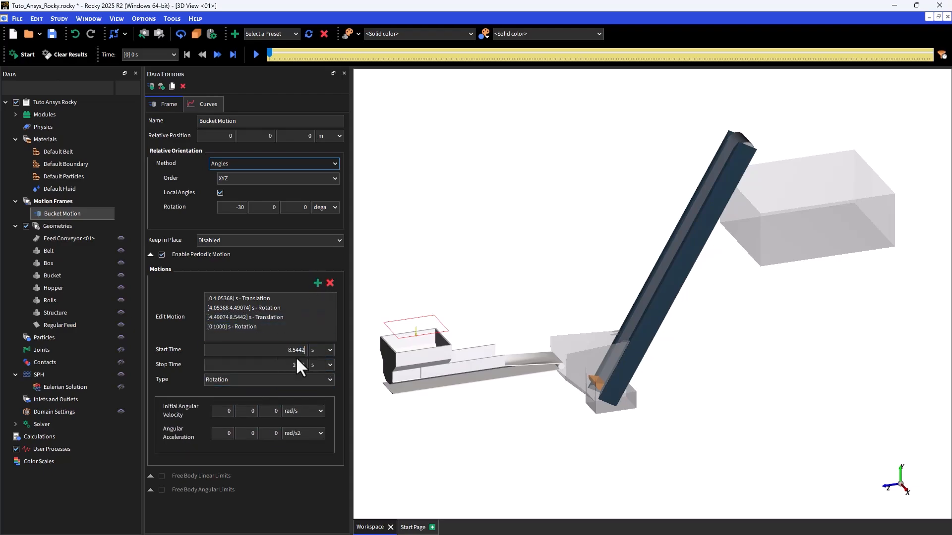
double_click(223, 412)
text(7.18799)
Assign the Bucket Motion frame to the Bucket geometry
click(53, 276)
click(253, 154)
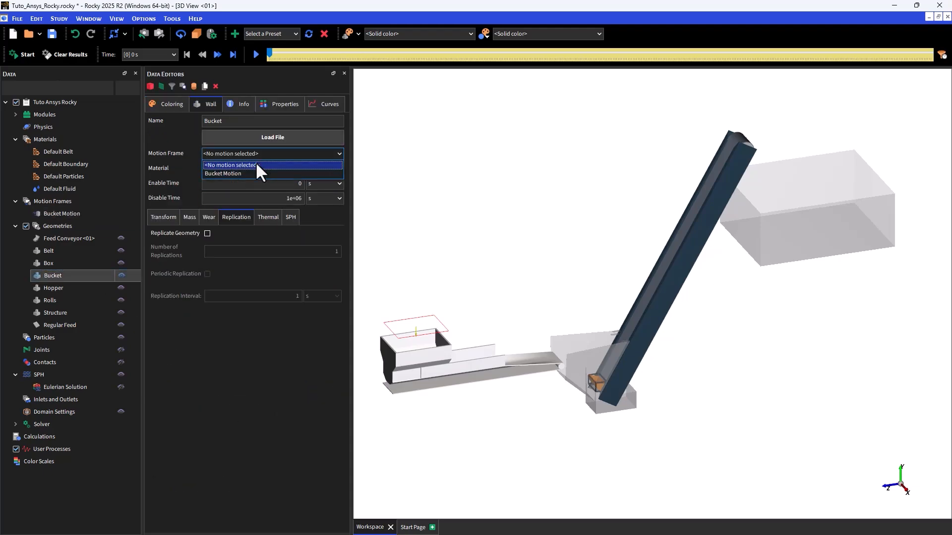
click(251, 174)
Replicate the Bucket geometry with 20 replications, using periodic replication with a period of 8.98148 s
click(207, 234)
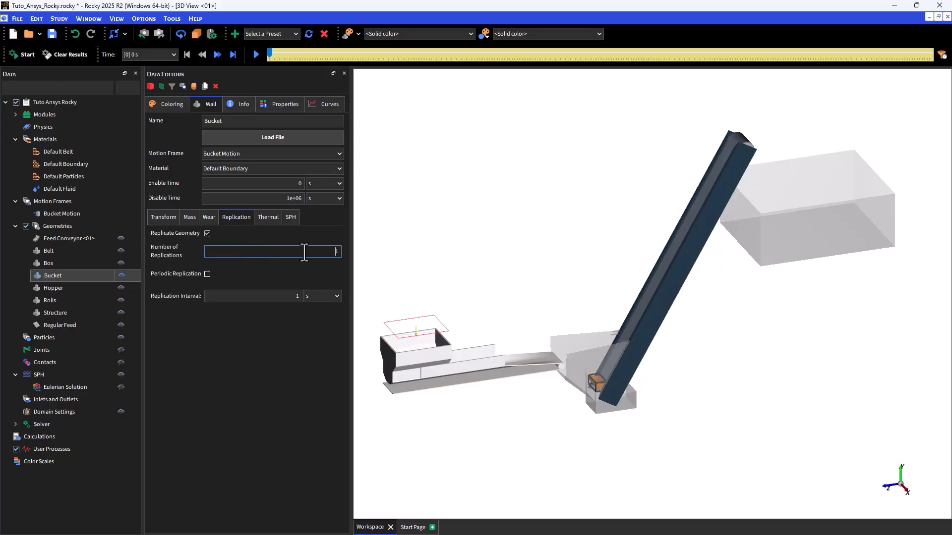
double_click(336, 252)
text(20)
click(207, 274)
drag(280, 298, 310, 296)
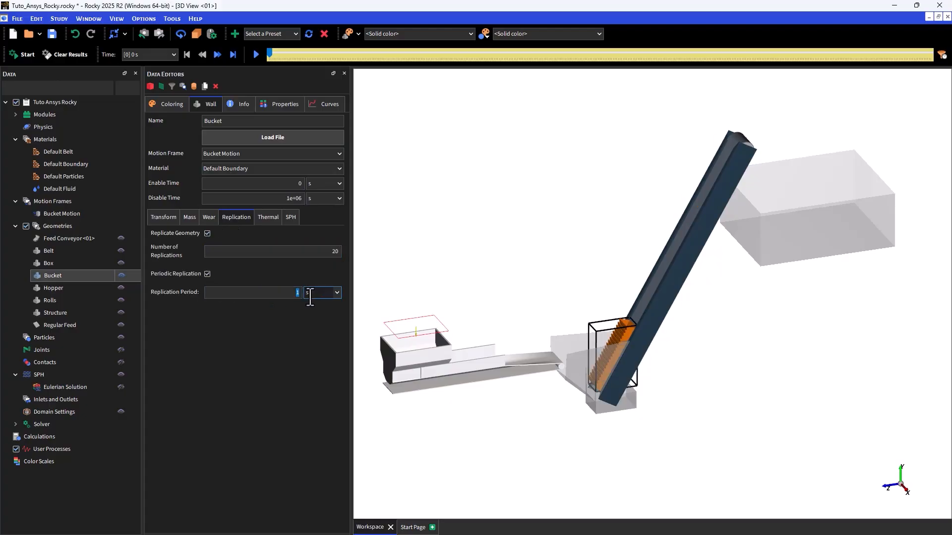
text(8)
key(Return)
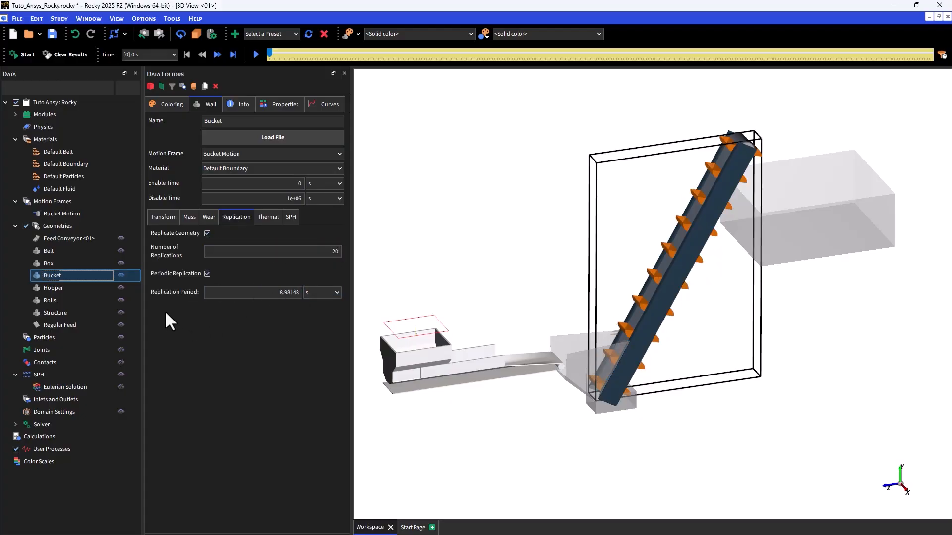
Preview the motion frames and play the bucket movement from an angled side view
click(63, 202)
click(245, 124)
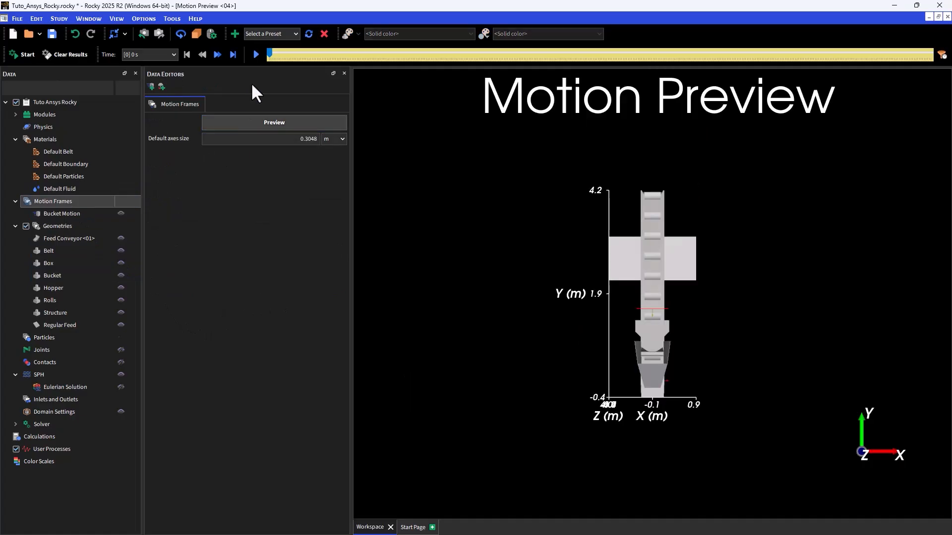
drag(540, 218, 499, 369)
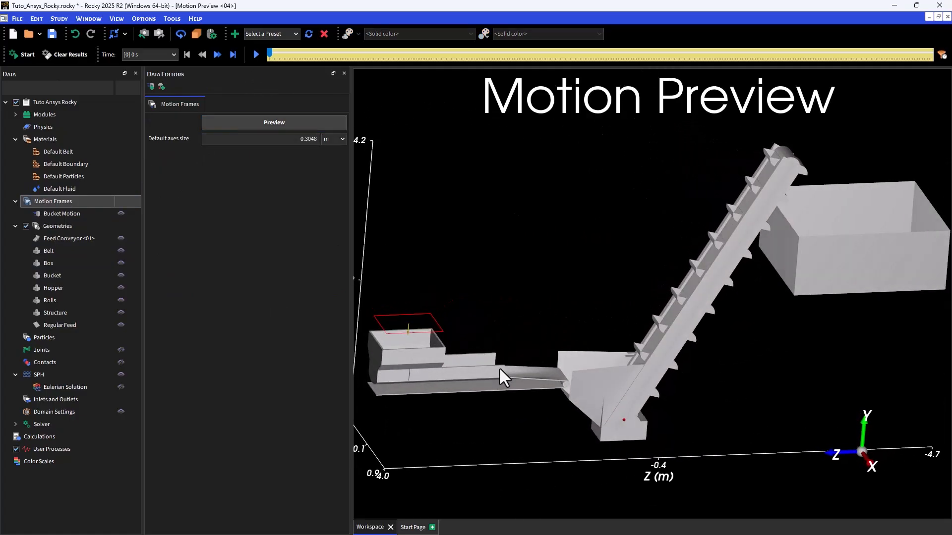
click(256, 55)
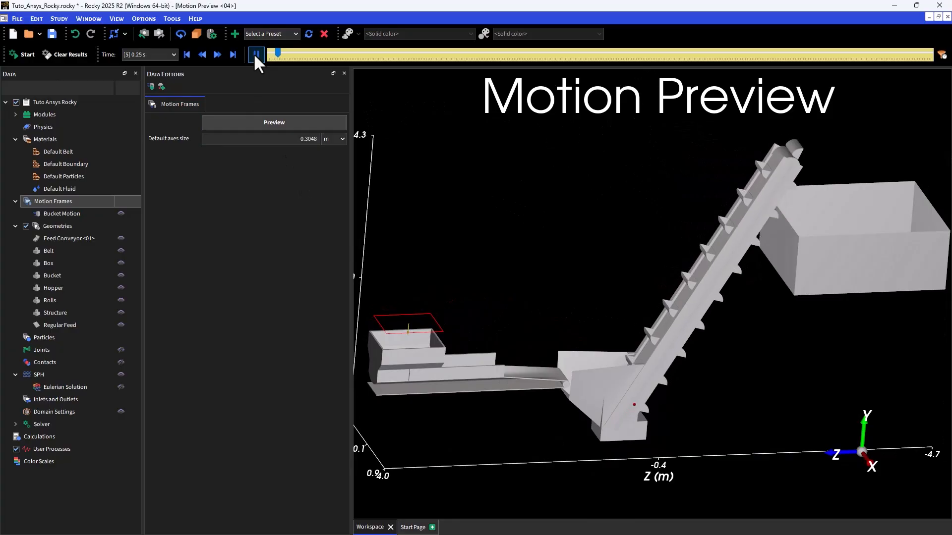
click(253, 56)
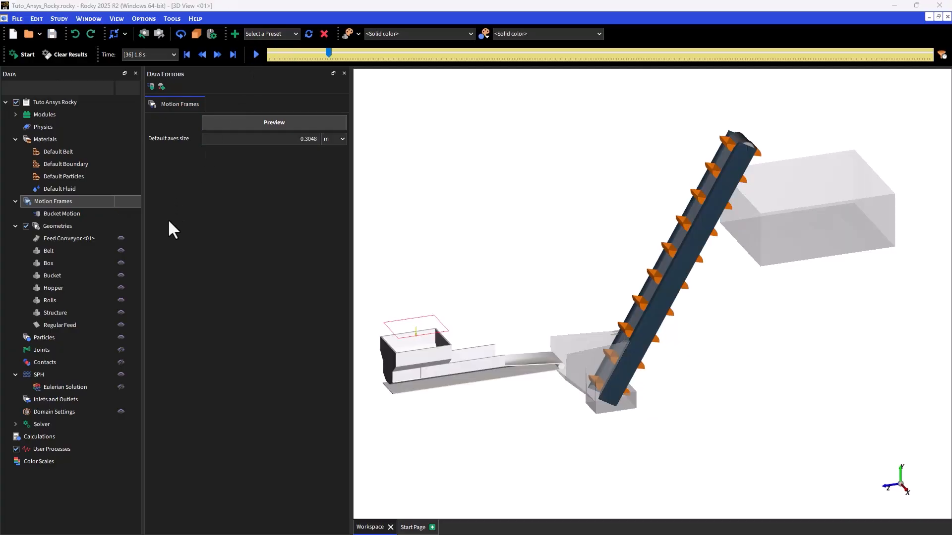
Create a particle and set its shape to Polyhedron
right_click(58, 339)
click(91, 374)
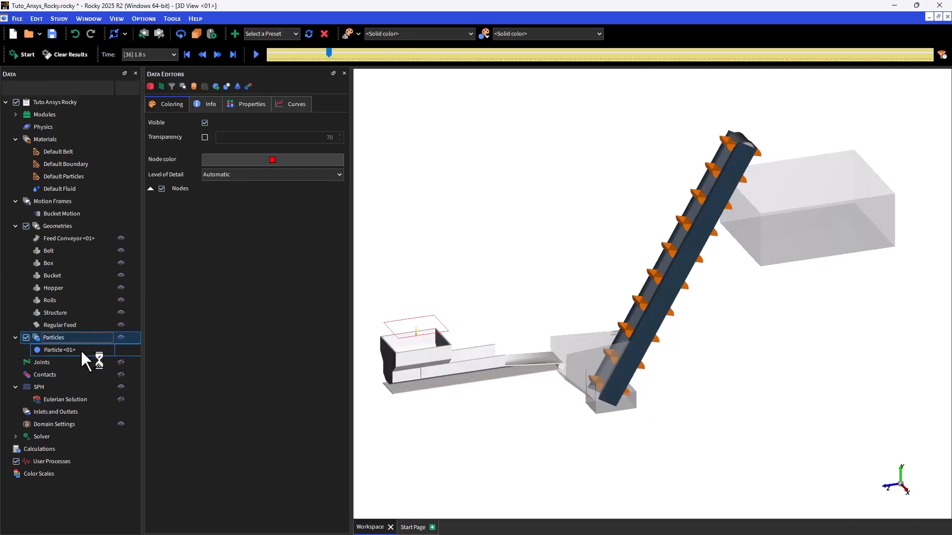
click(289, 140)
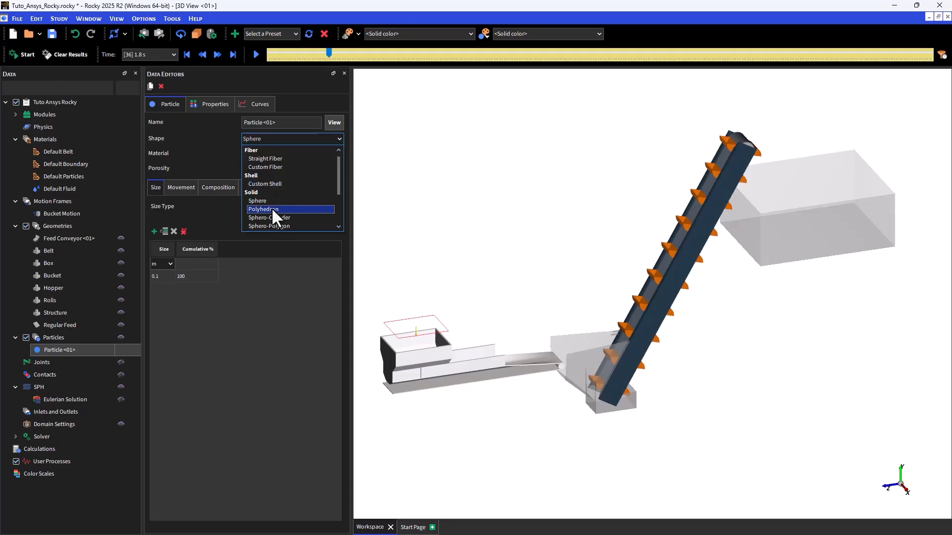
click(272, 207)
Add particle sizes of 0.05 m at 50% and 0.025 m at 20% cumulative to the size distribution
click(179, 187)
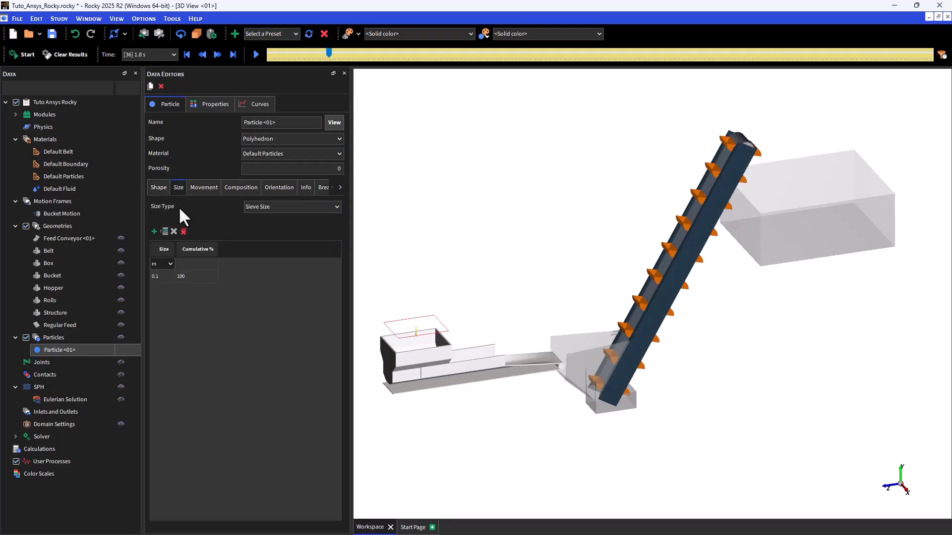
click(154, 231)
text(0.025)
Show the polyhedral particle's details in a new view and inspect its shape
right_click(96, 349)
mouse_move(237, 345)
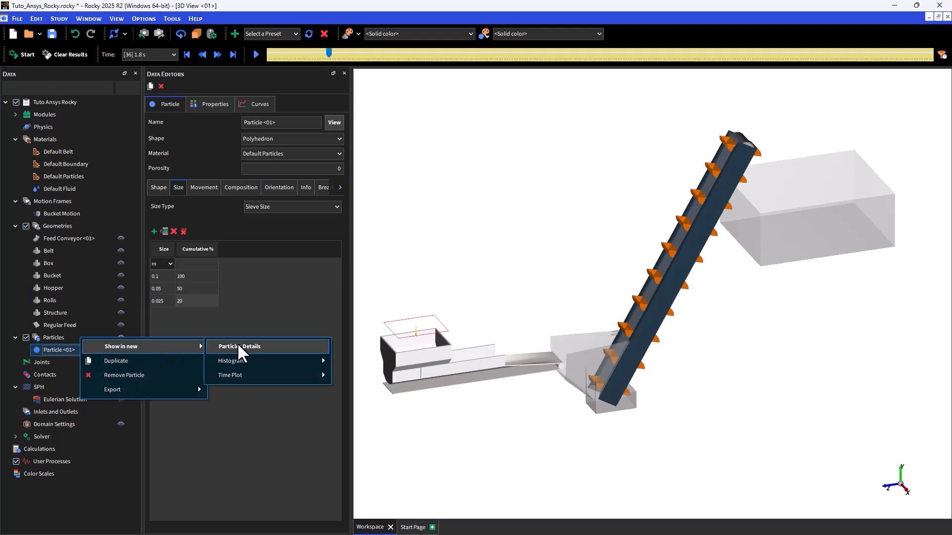
click(297, 347)
drag(541, 268, 564, 242)
Create a particle inlet with Feed Conveyor <01> as its entry point
click(70, 410)
right_click(70, 409)
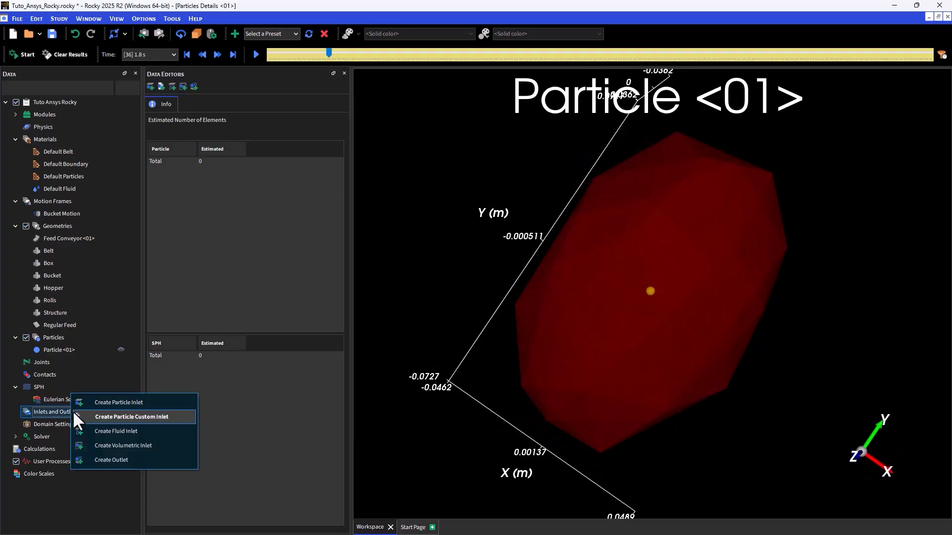
click(91, 403)
click(77, 423)
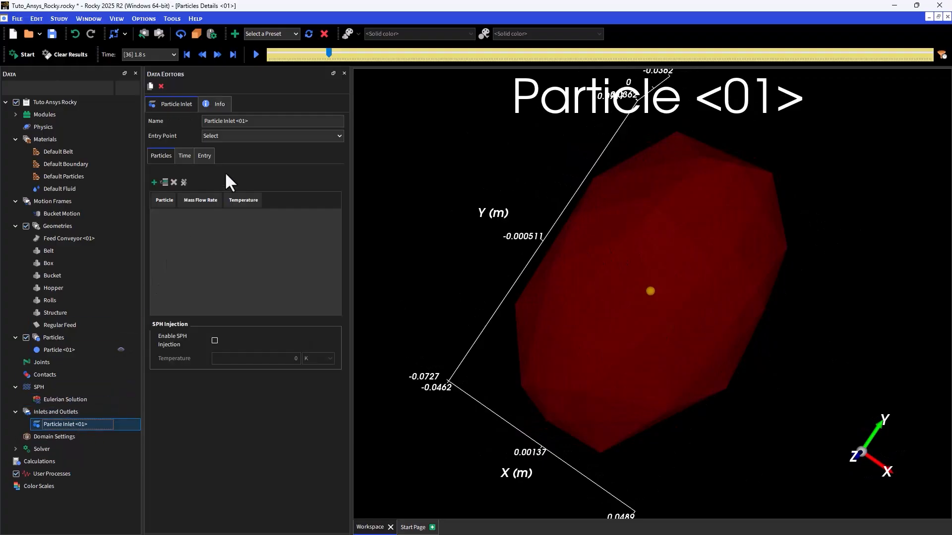
click(246, 132)
click(236, 156)
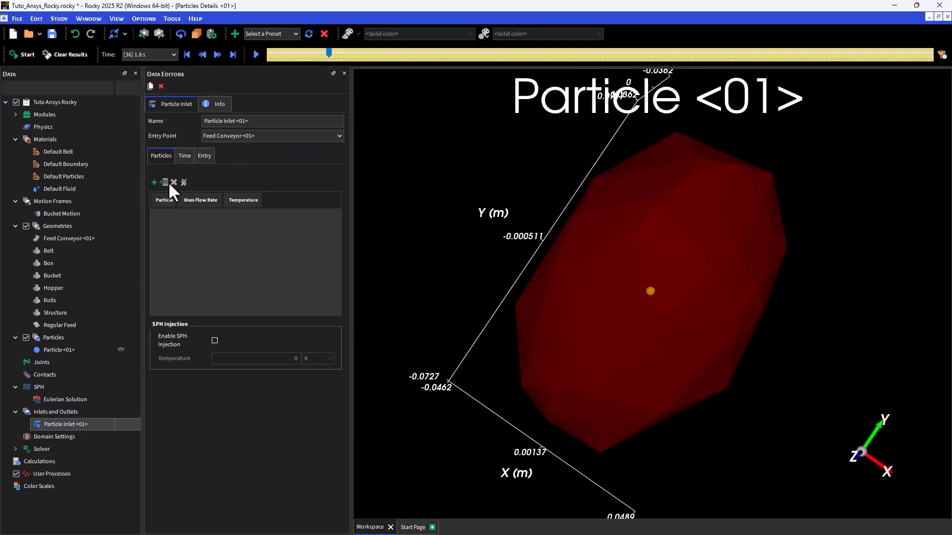
Add Particle <01> to the inlet with a mass flow rate of 70 t/h
click(154, 182)
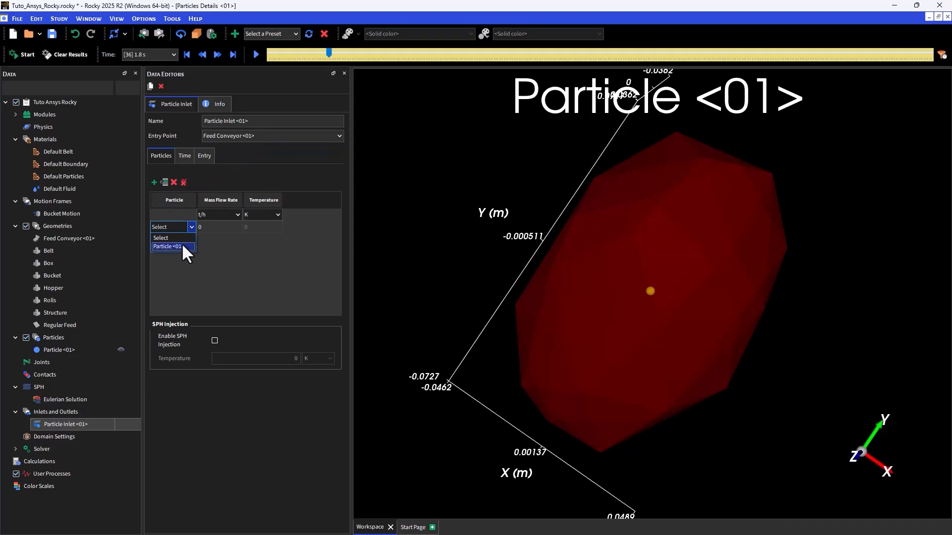
click(182, 243)
double_click(210, 227)
text(70)
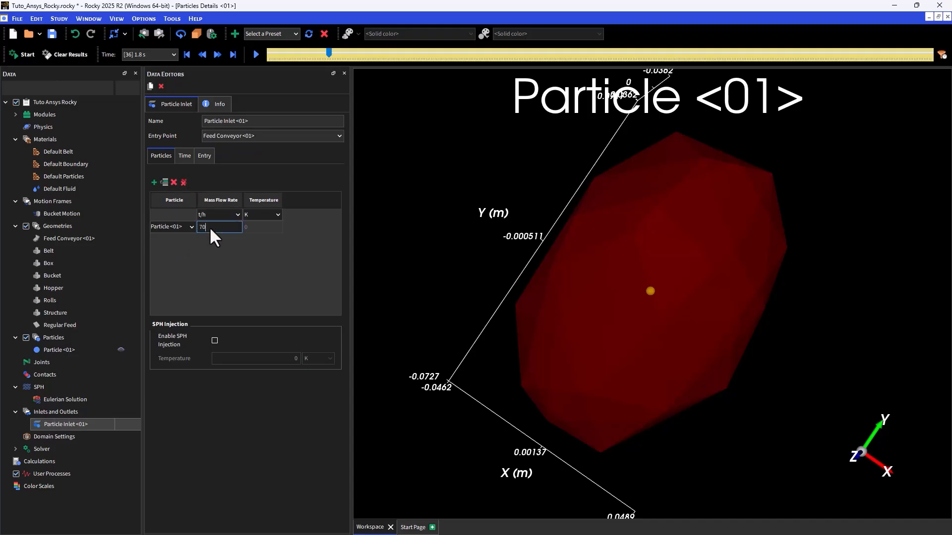
key(Return)
Set the solver's simulation duration to 30 s and start the simulation
click(50, 446)
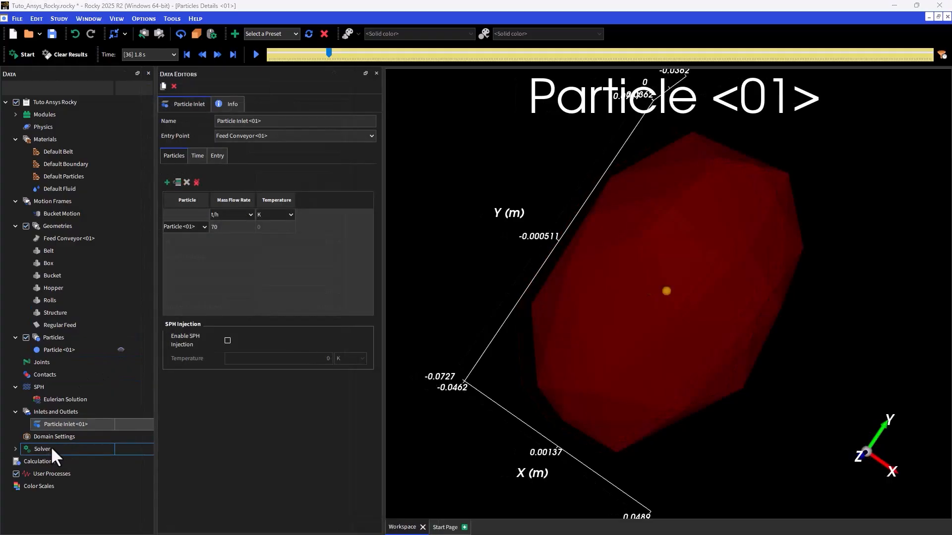
double_click(347, 147)
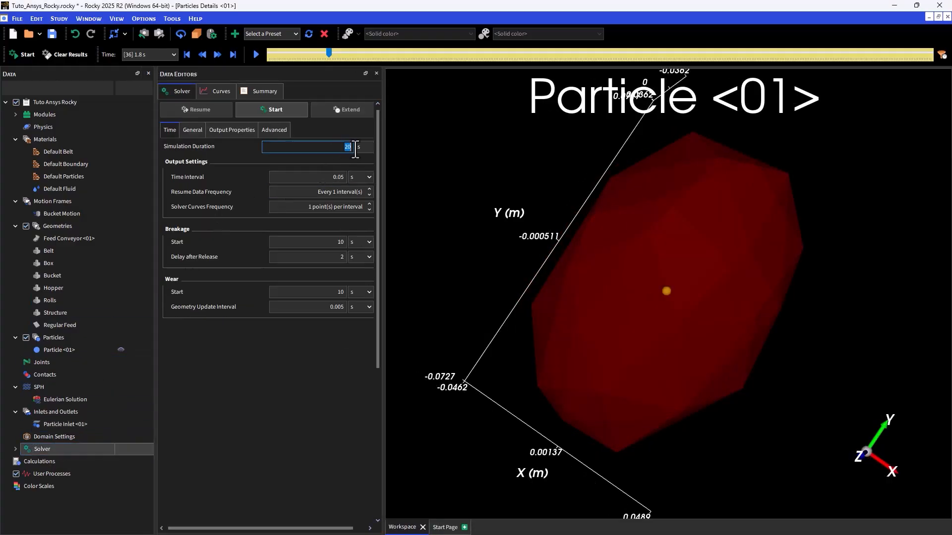
click(276, 109)
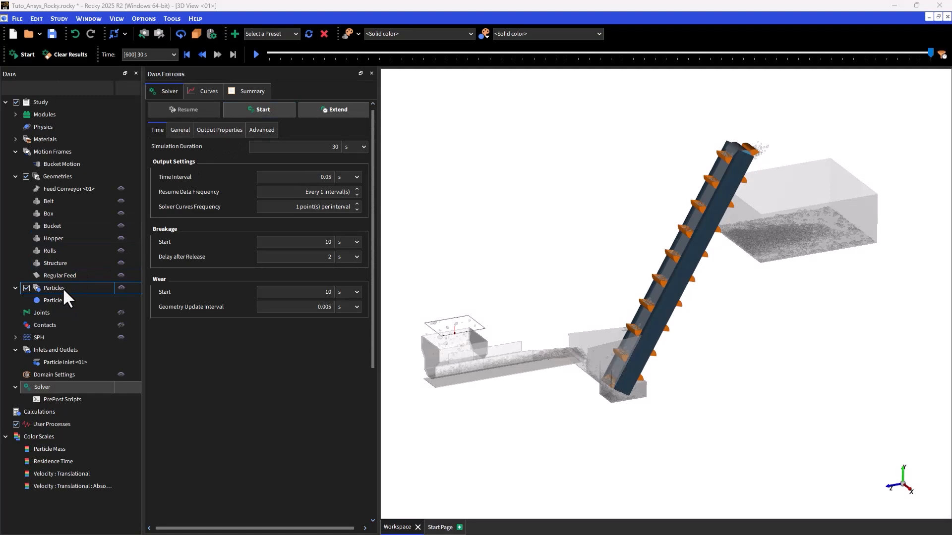
Create a Cube process from the particles and open its geometric settings
right_click(63, 291)
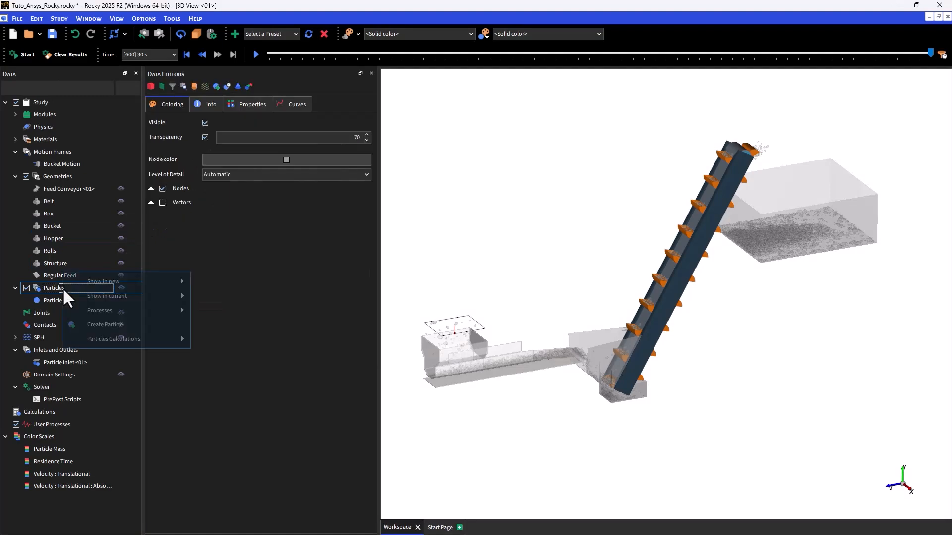
mouse_move(140, 318)
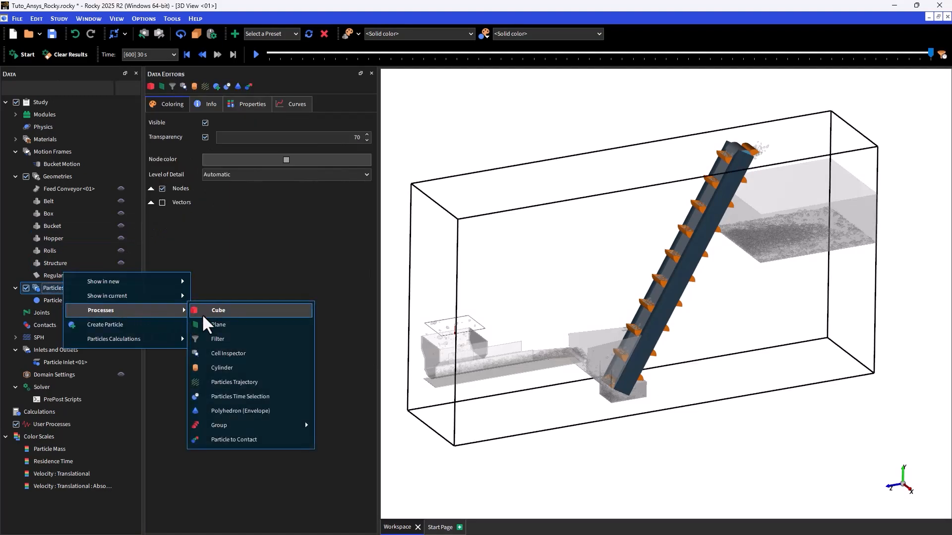
click(205, 314)
click(196, 106)
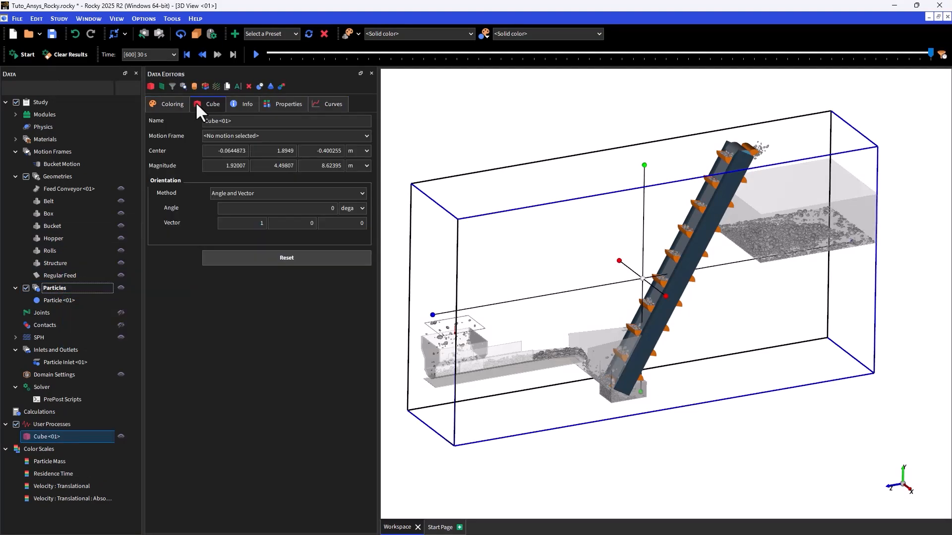
Set the cube's center to 0, 3.9, -3 m and its magnitude to 1, 0.1, 1 m
double_click(220, 151)
text(0)
key(Tab)
text(3.9)
key(Tab)
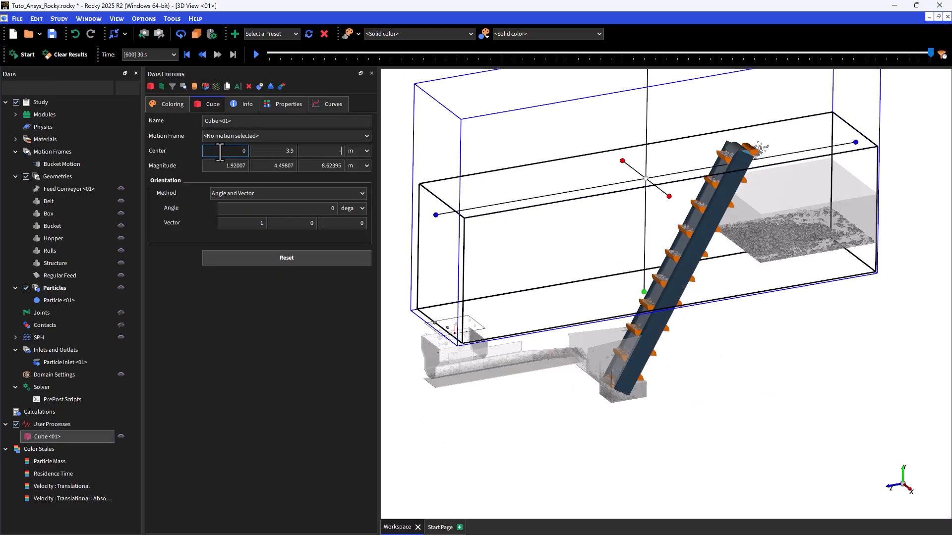
text(-3)
key(Tab)
key(Tab)
text(0.1)
key(Tab)
text(1)
key(Tab)
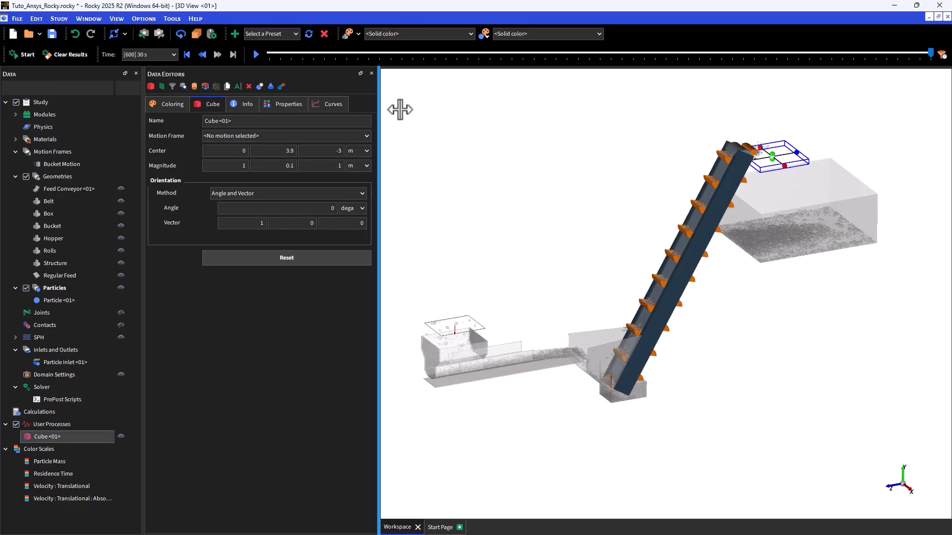
Bring up the cube's curves and the options for the Particles Mass Flow In curve
click(335, 104)
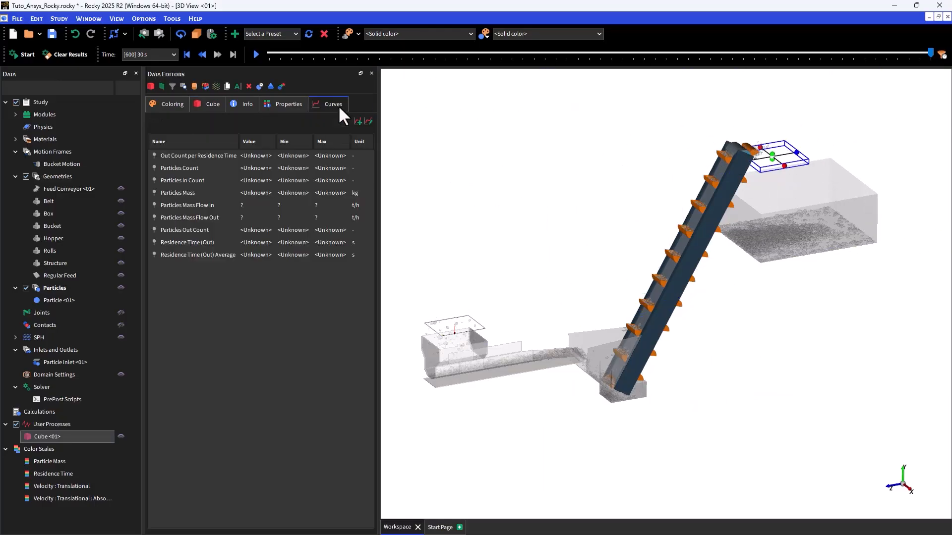
right_click(216, 206)
click(234, 213)
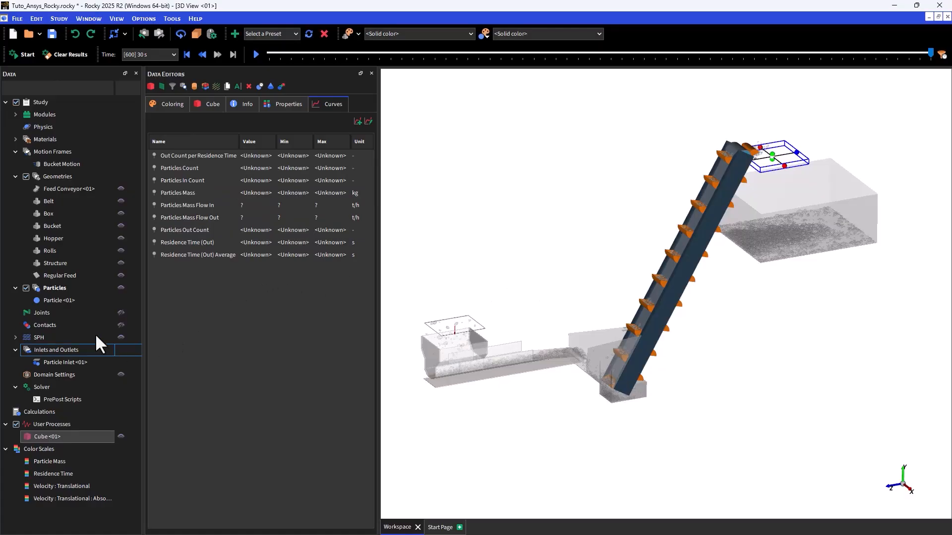
Create a Particles Trajectory process from the particles and move the simulation time to 1.85 s
right_click(70, 284)
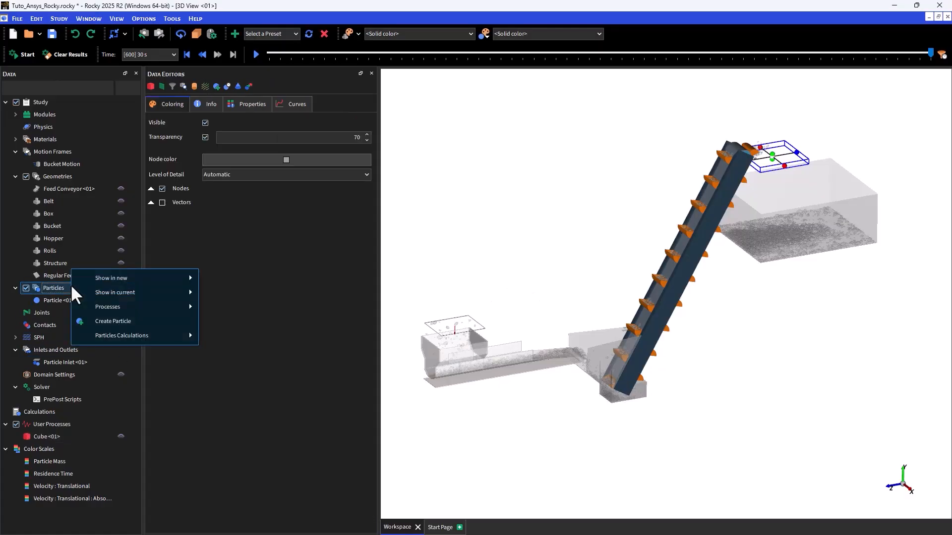
mouse_move(130, 307)
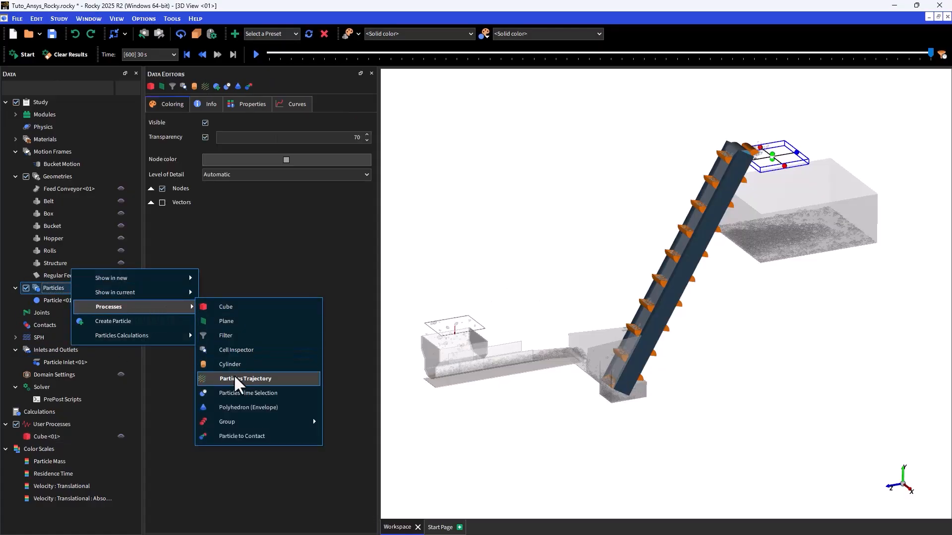
click(234, 373)
click(308, 54)
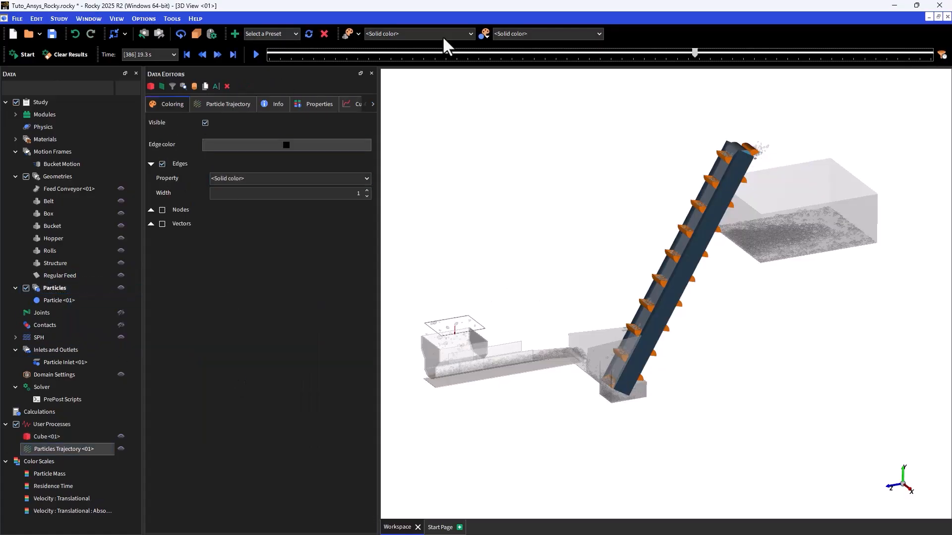
Color the trajectory edges by the Particle Mass property
click(238, 178)
scroll(242, 229, down, 3)
click(248, 232)
Set the trajectory to 300 intervals with a particle stride of 1 and update the particle selection
click(228, 103)
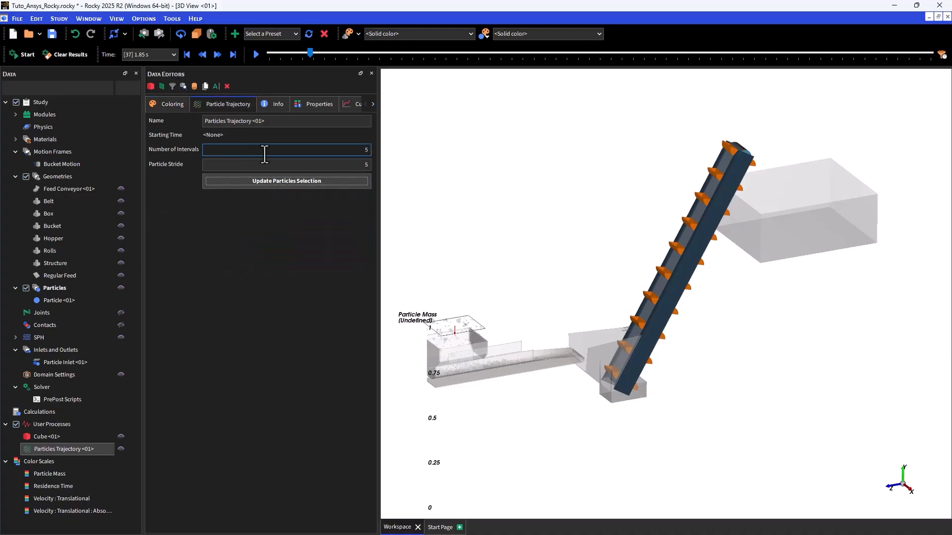
click(337, 183)
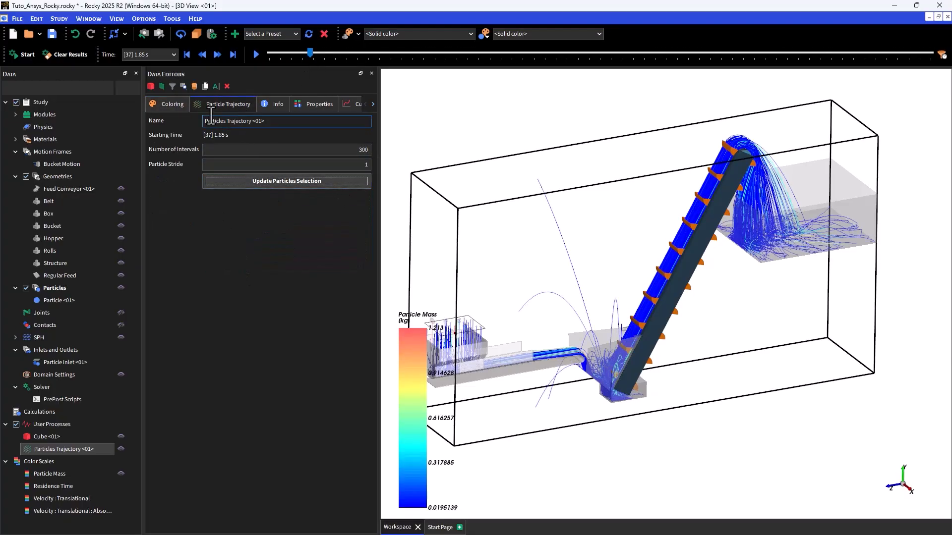
drag(757, 302, 588, 258)
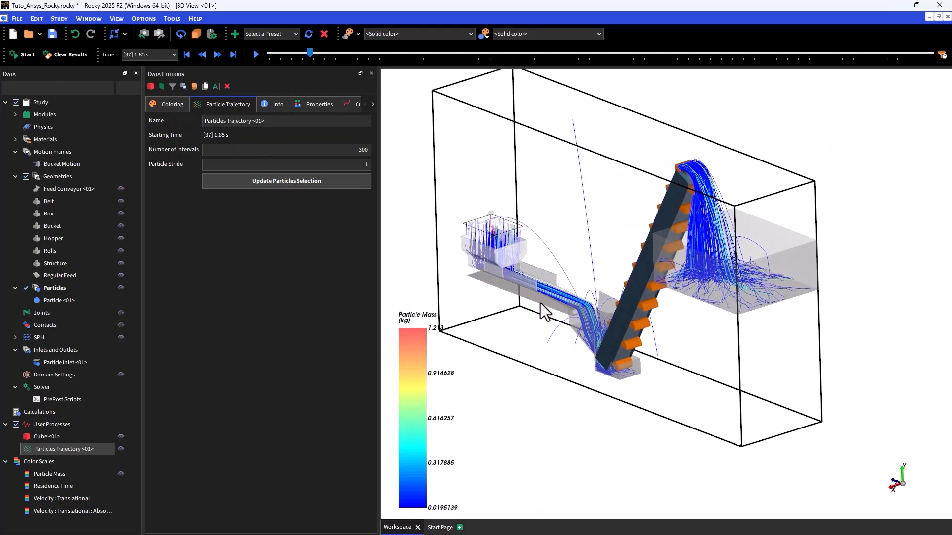
scroll(750, 247, up, 5)
middle_drag(761, 212, 695, 265)
drag(695, 266, 703, 259)
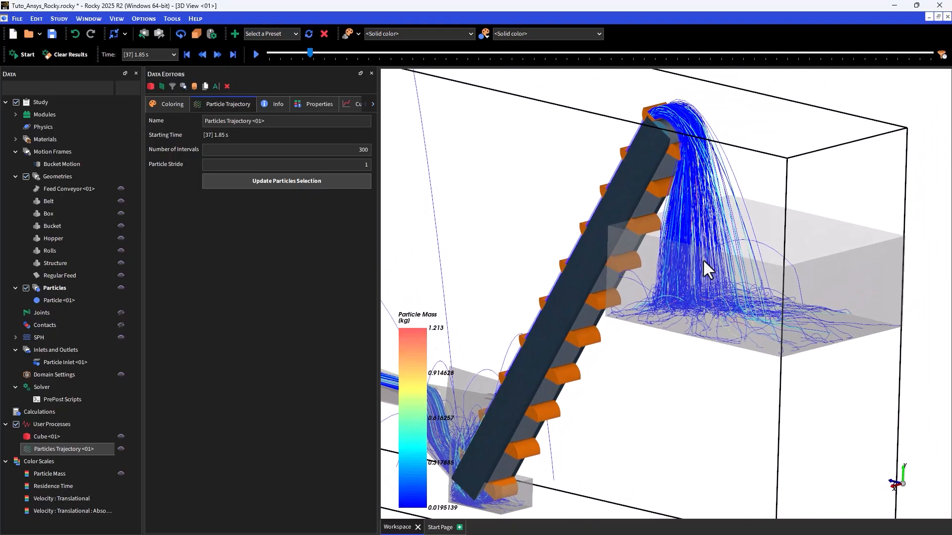